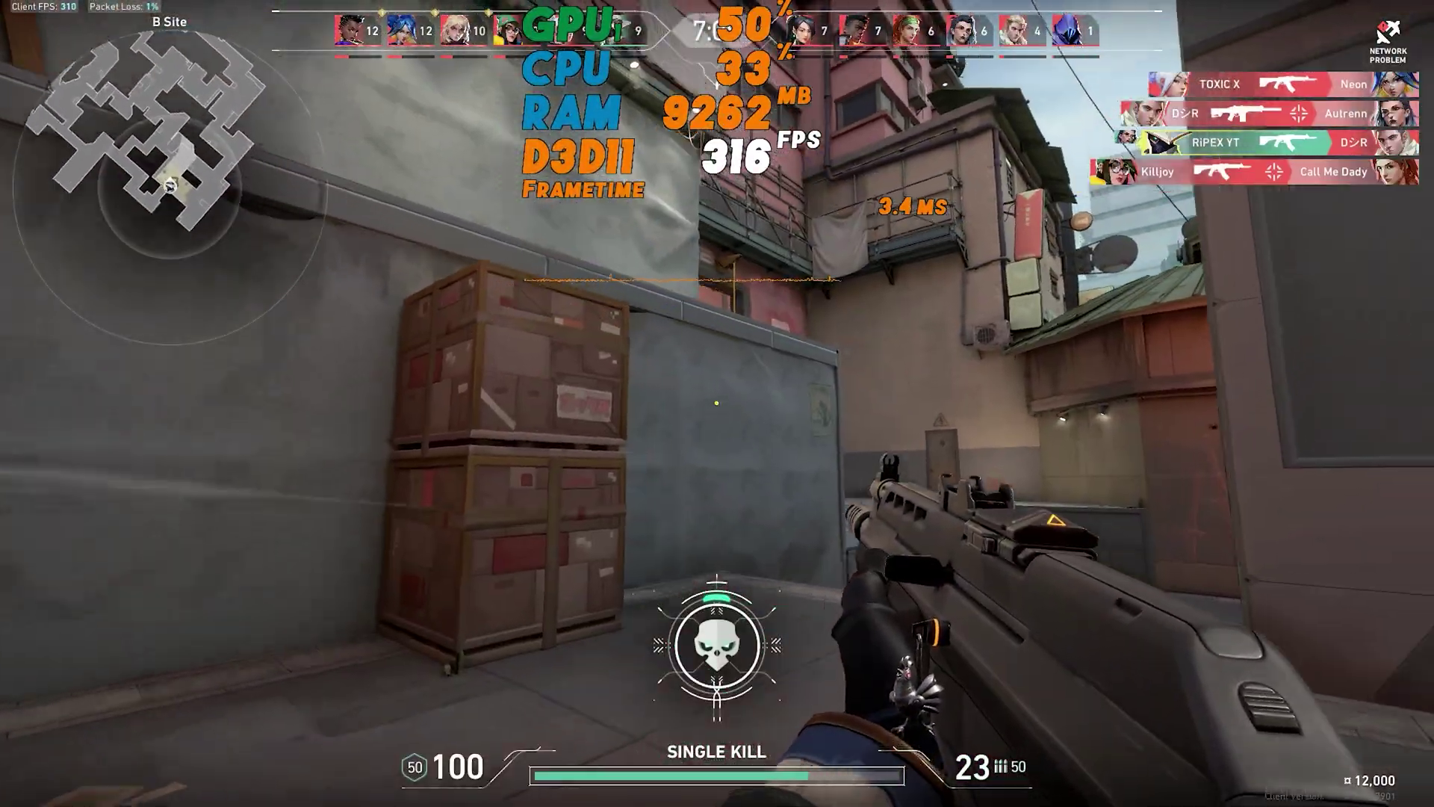
# Move the Valorant character from spawn past the stairs toward A Tower with the overlay showing.
pyautogui.press('w')
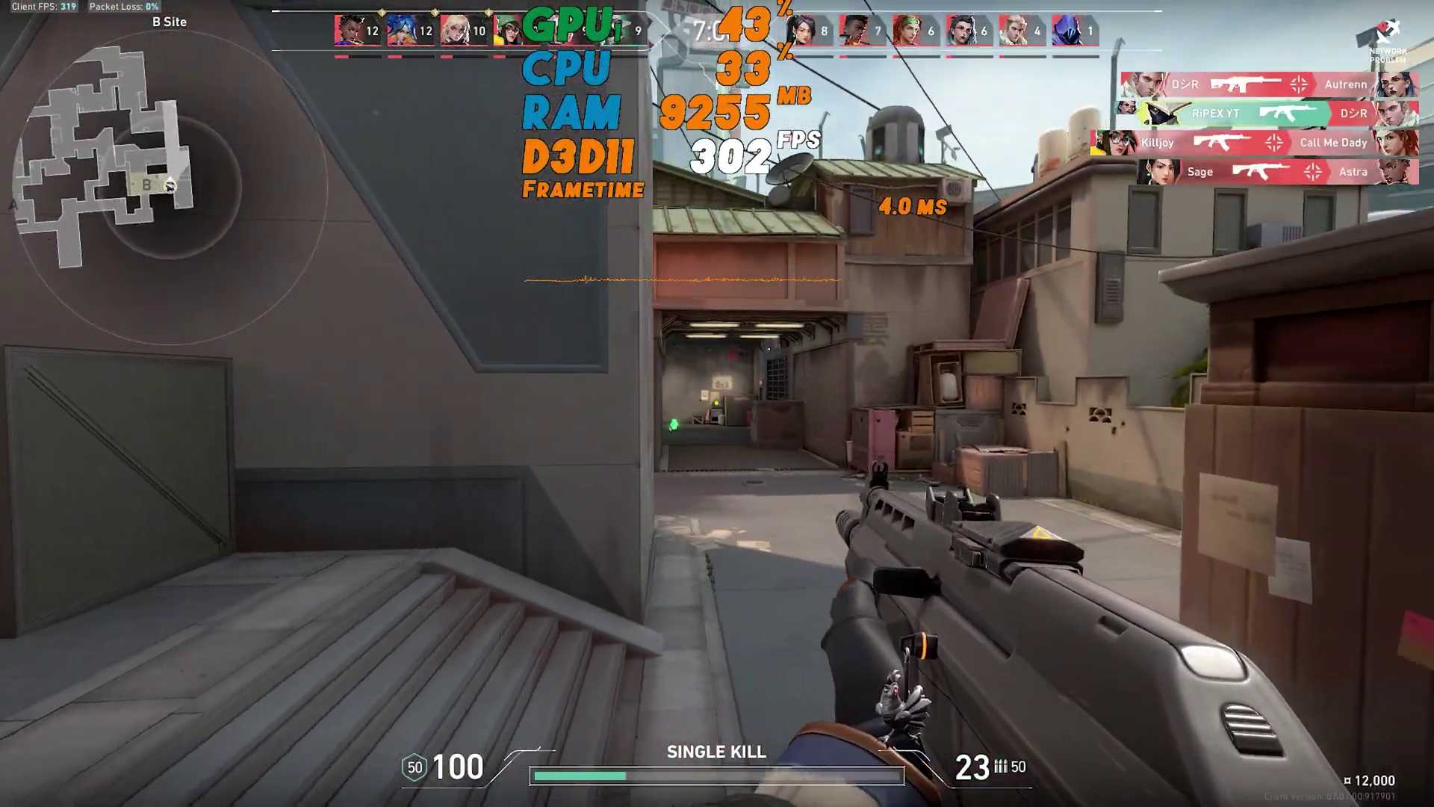
pyautogui.press('a')
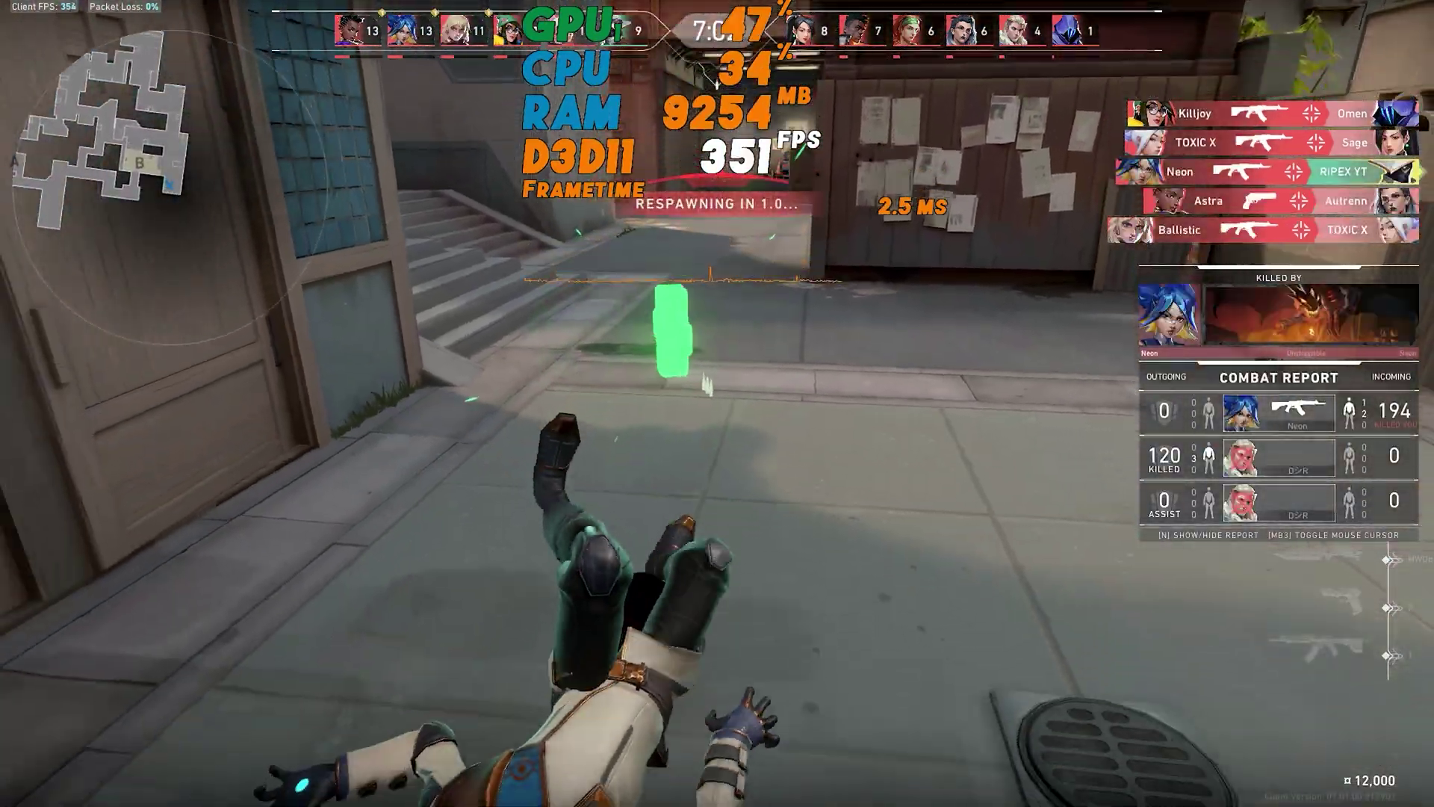
pyautogui.press('w')
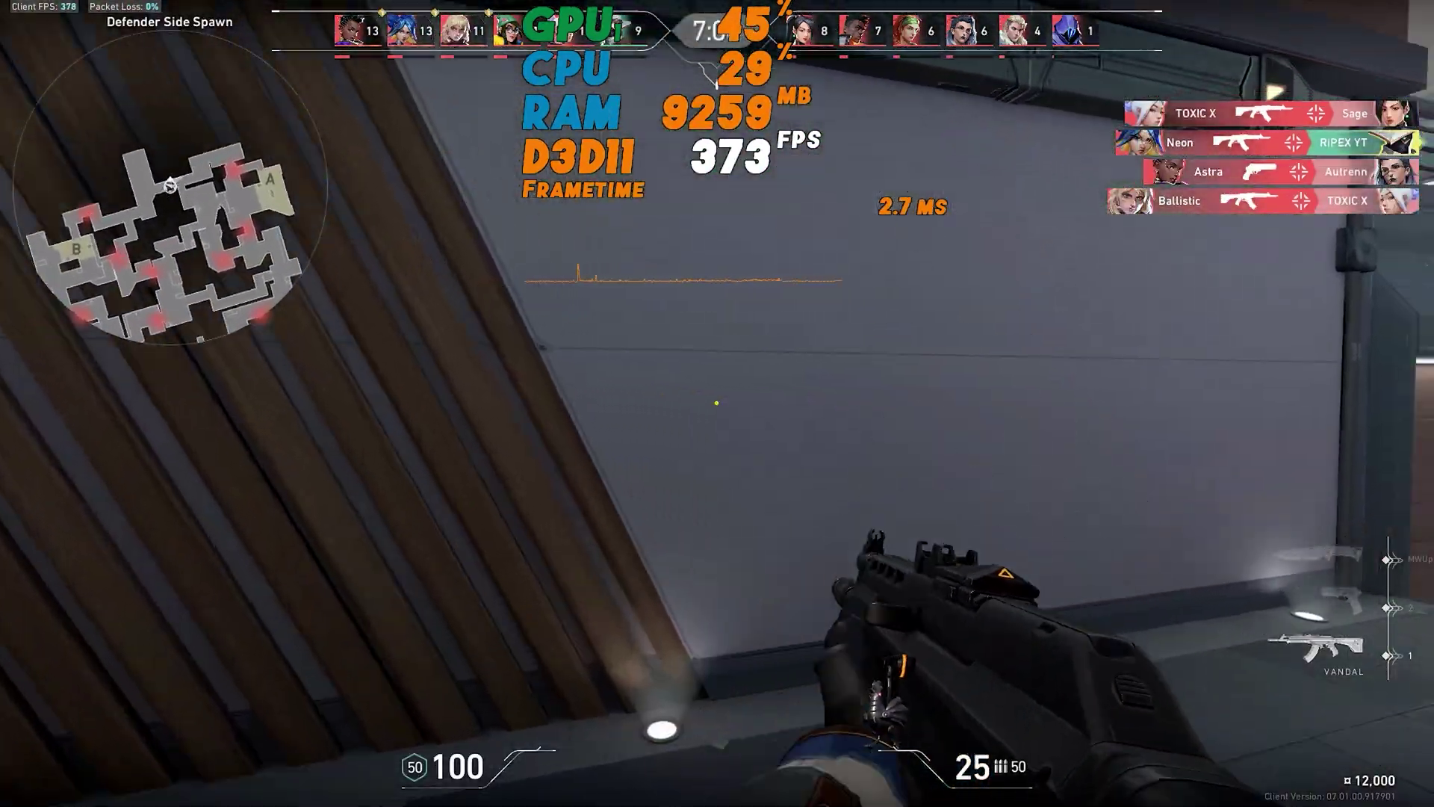
pyautogui.press('w')
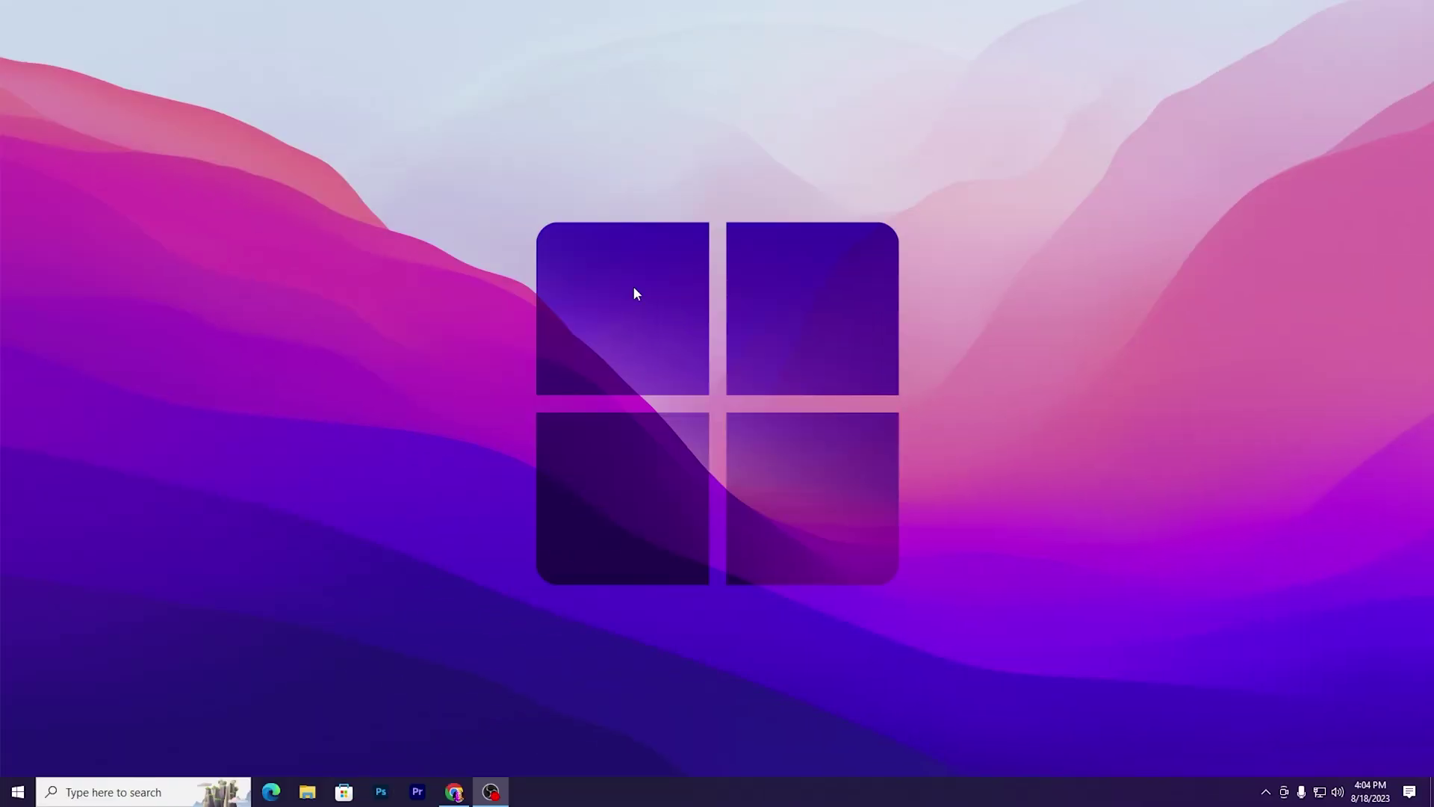
# Via the desktop's Display settings, enable Storage Sense with 14-day recycle bin cleanup, then return to Storage.
pyautogui.rightClick(521, 297)
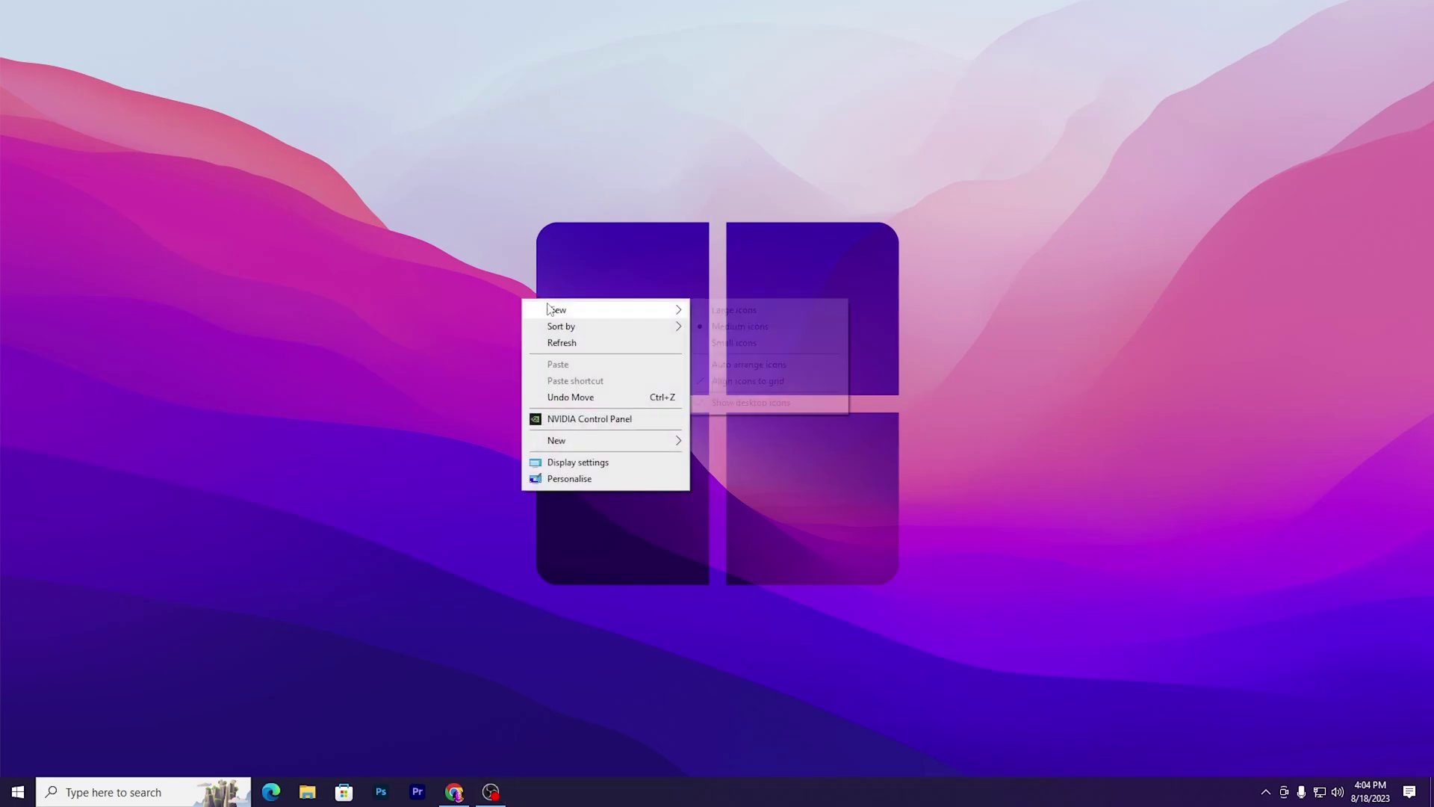
pyautogui.click(578, 462)
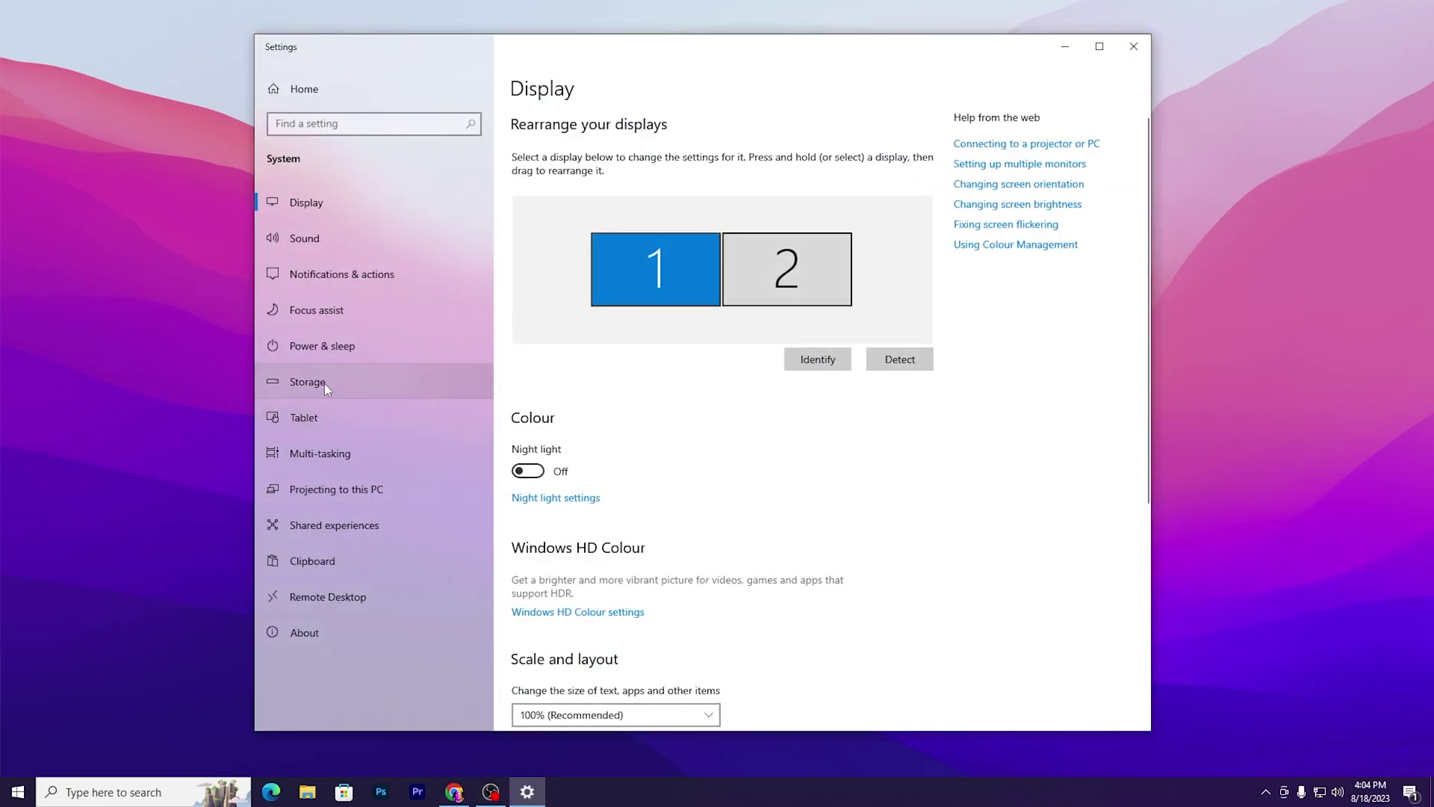
pyautogui.click(330, 386)
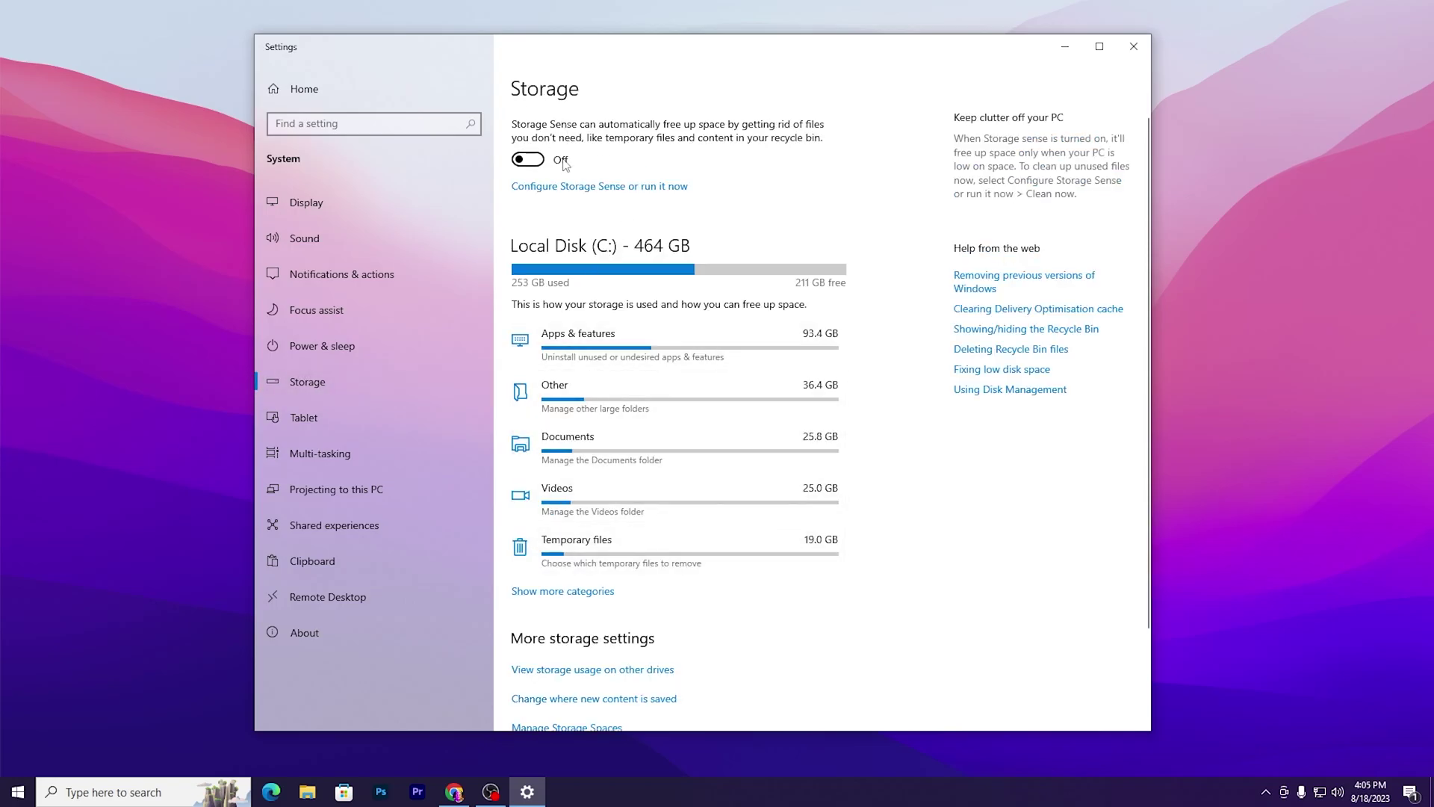
pyautogui.click(539, 160)
pyautogui.click(653, 193)
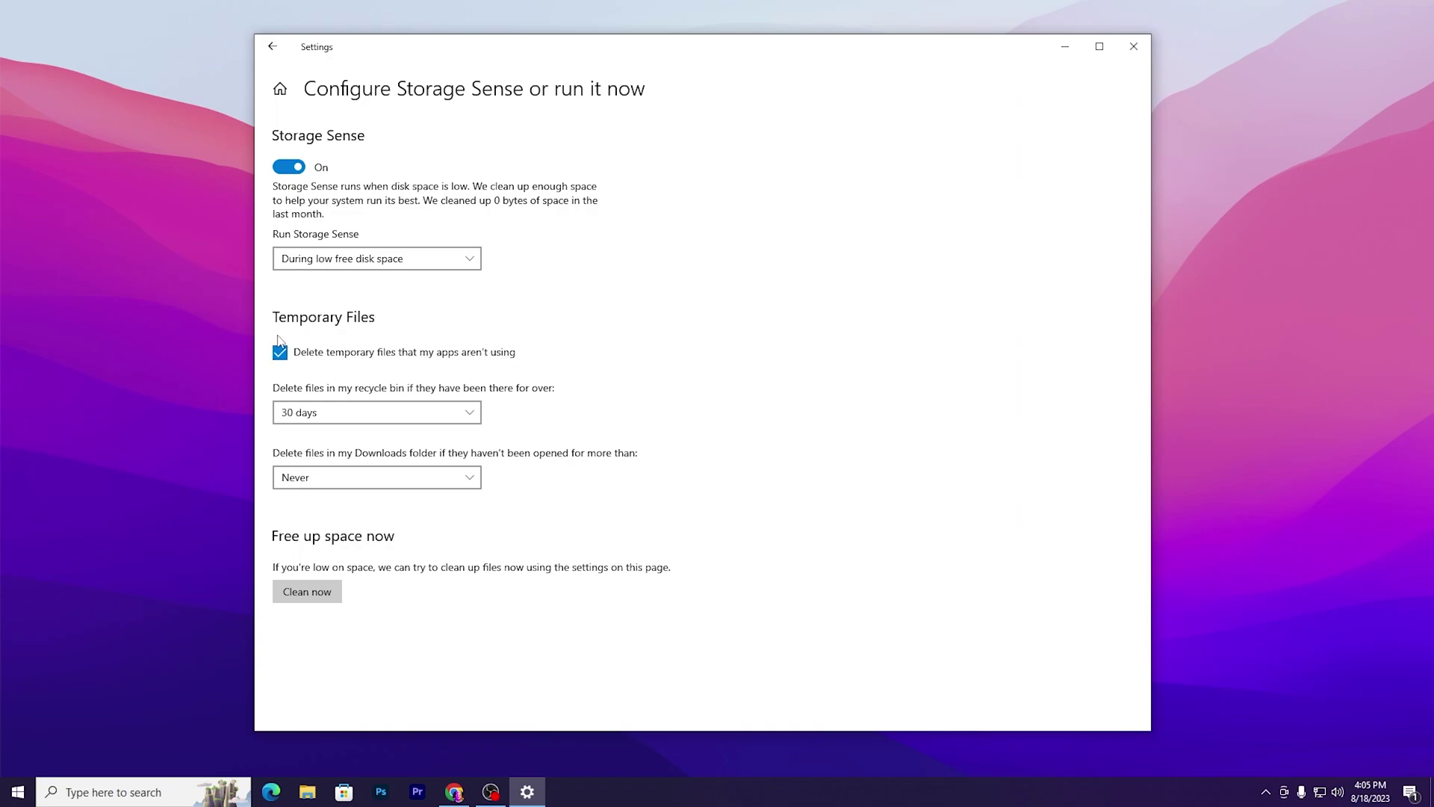
pyautogui.click(352, 413)
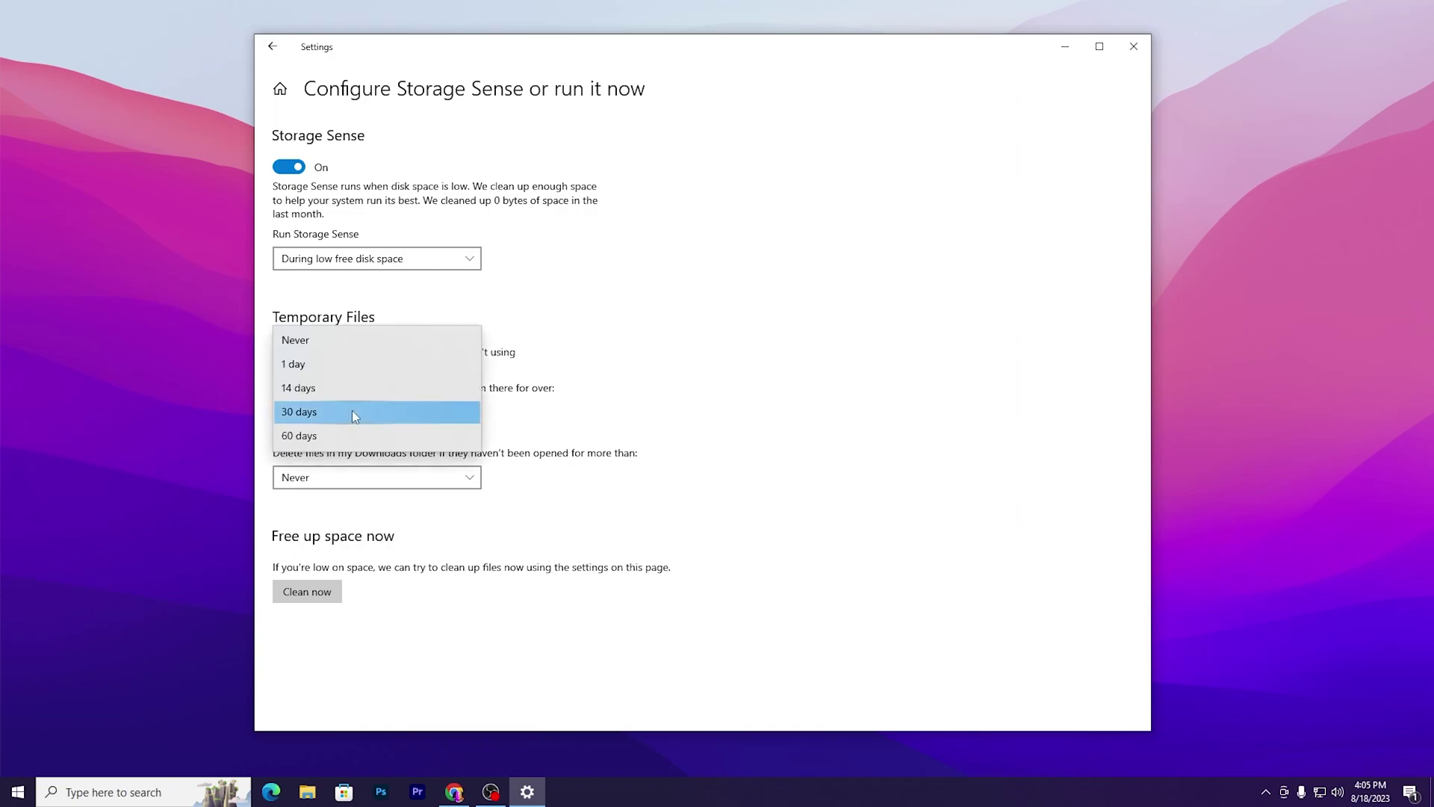
pyautogui.click(304, 392)
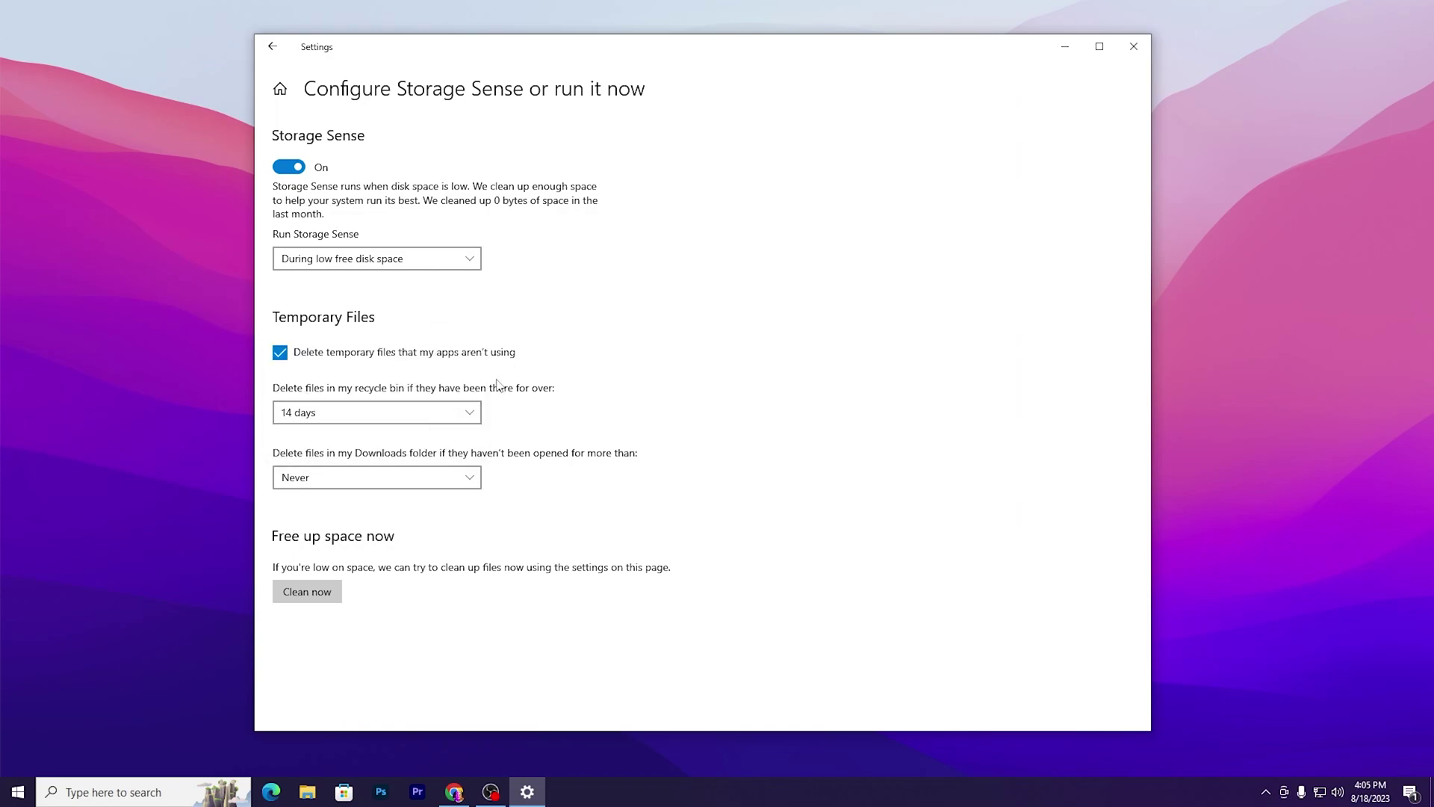
pyautogui.click(271, 47)
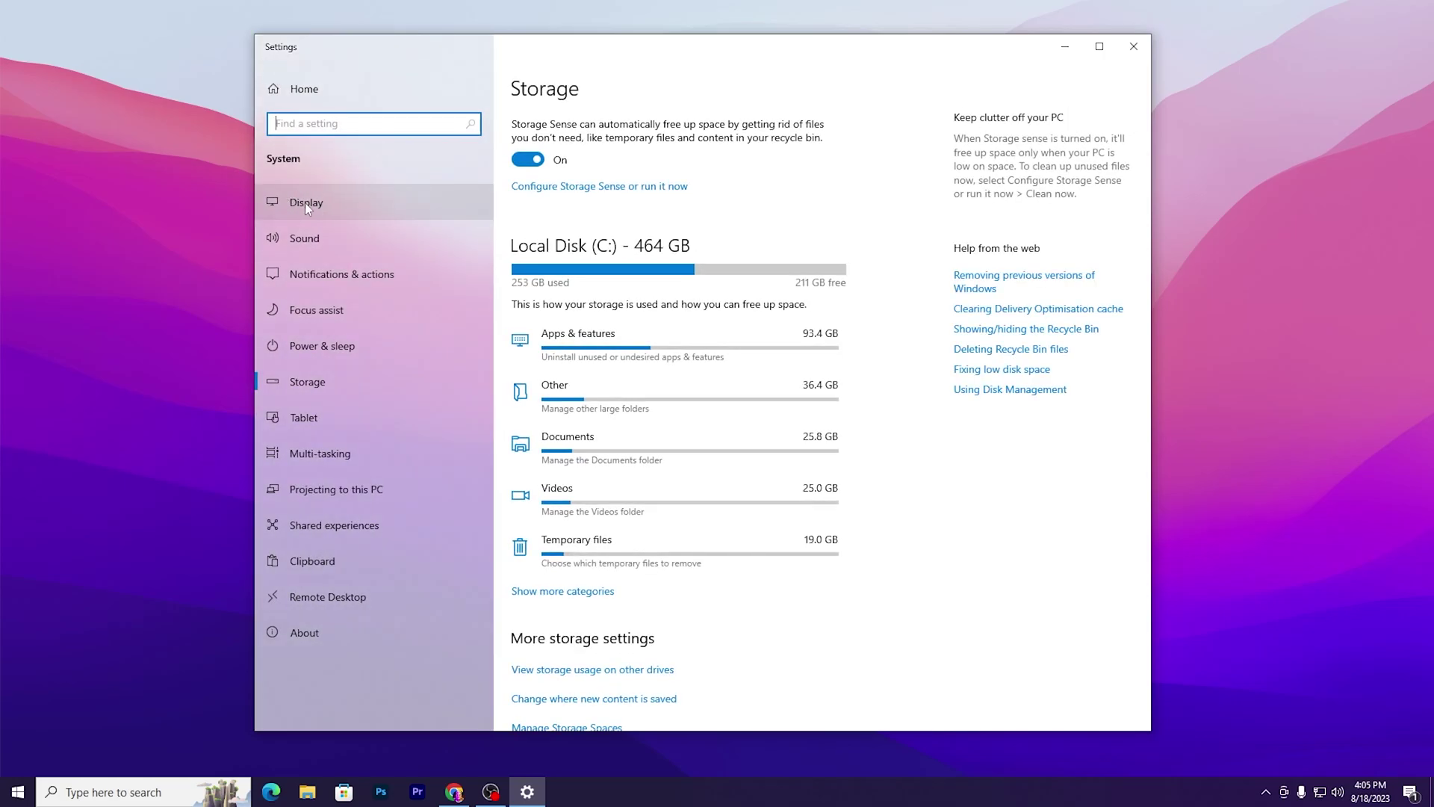
# Go from Display settings to the Graphics settings page showing GPU scheduling on.
pyautogui.click(306, 202)
pyautogui.scroll(-5, 743, 410)
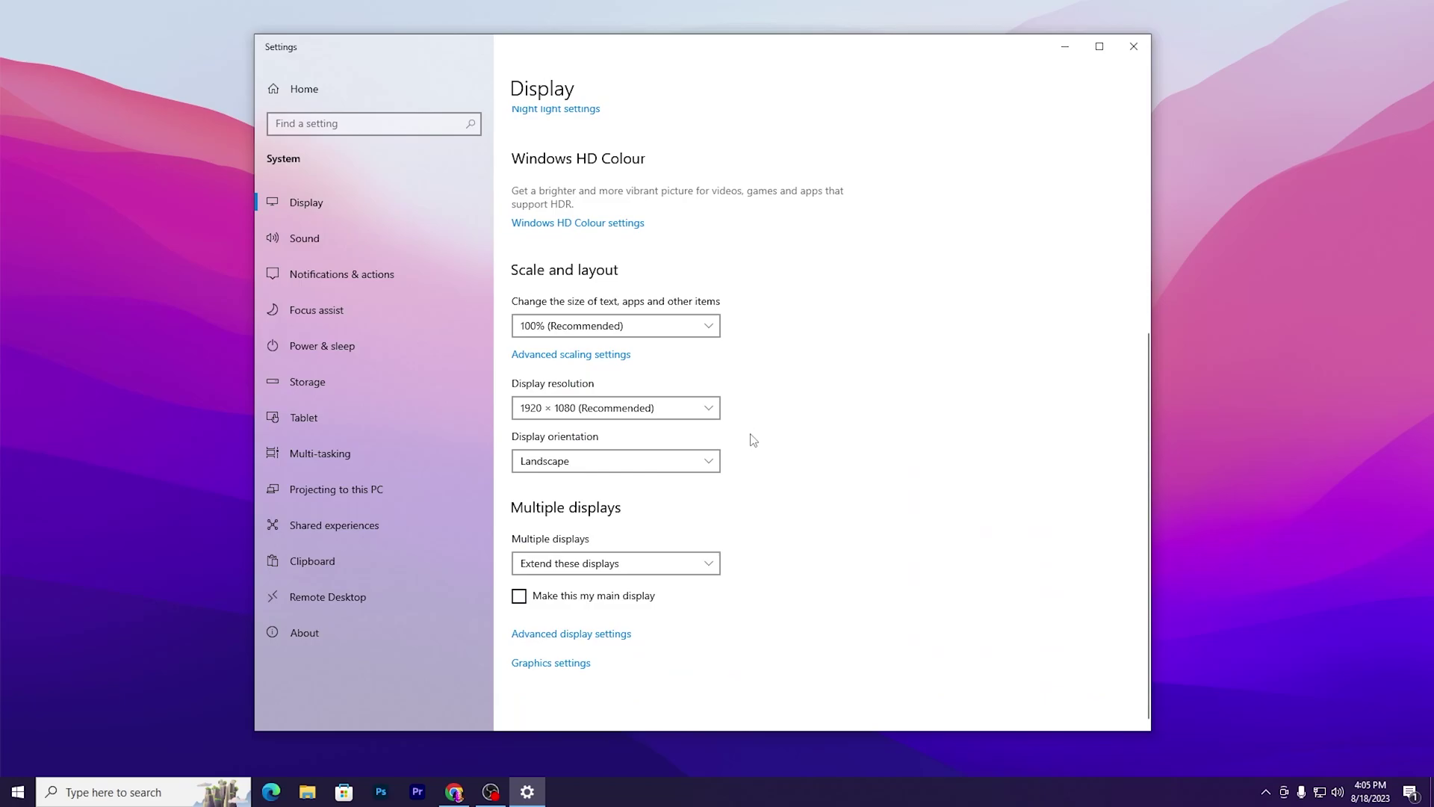
pyautogui.click(554, 663)
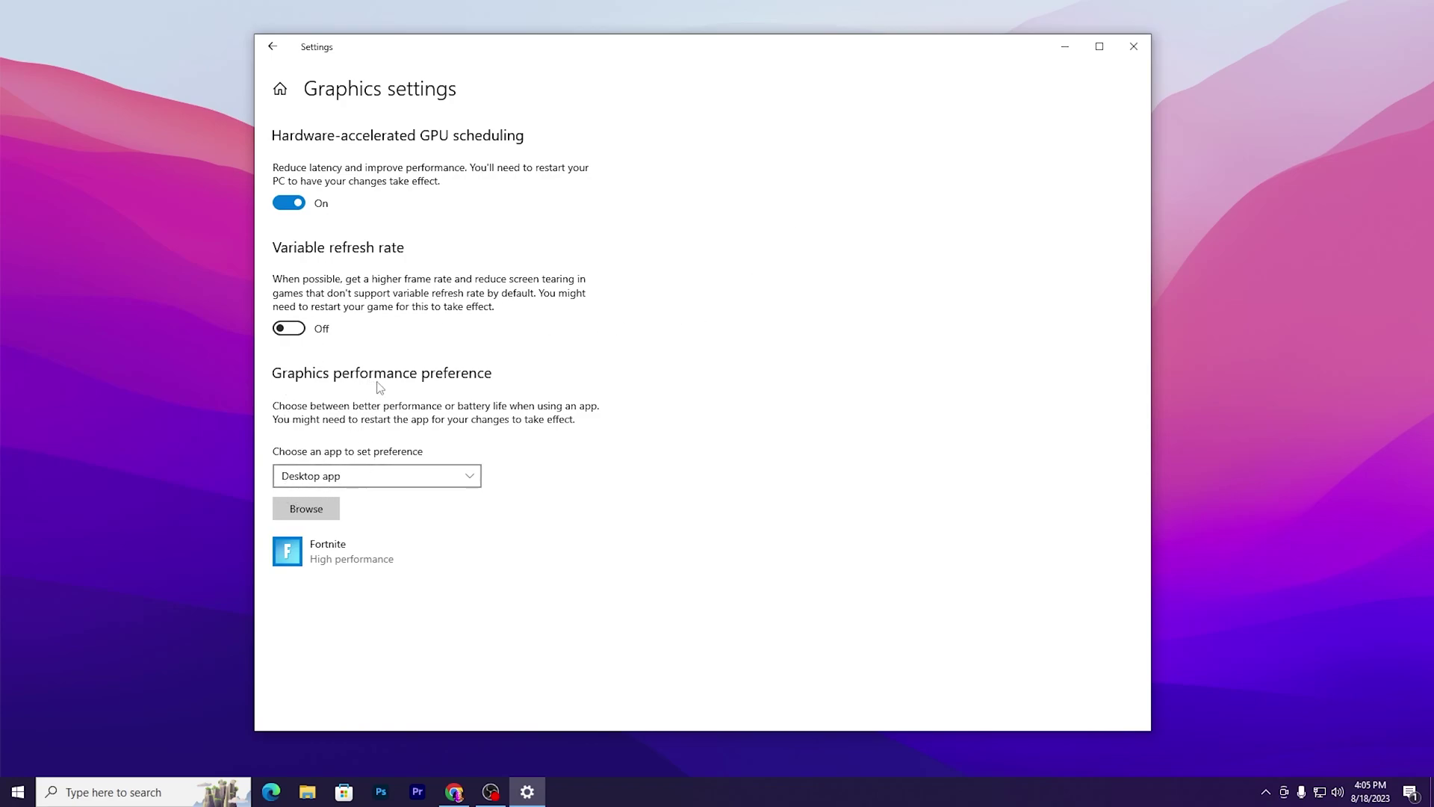
# Add the Fortnite executable to graphics preferences and open its options to review high performance.
pyautogui.click(307, 508)
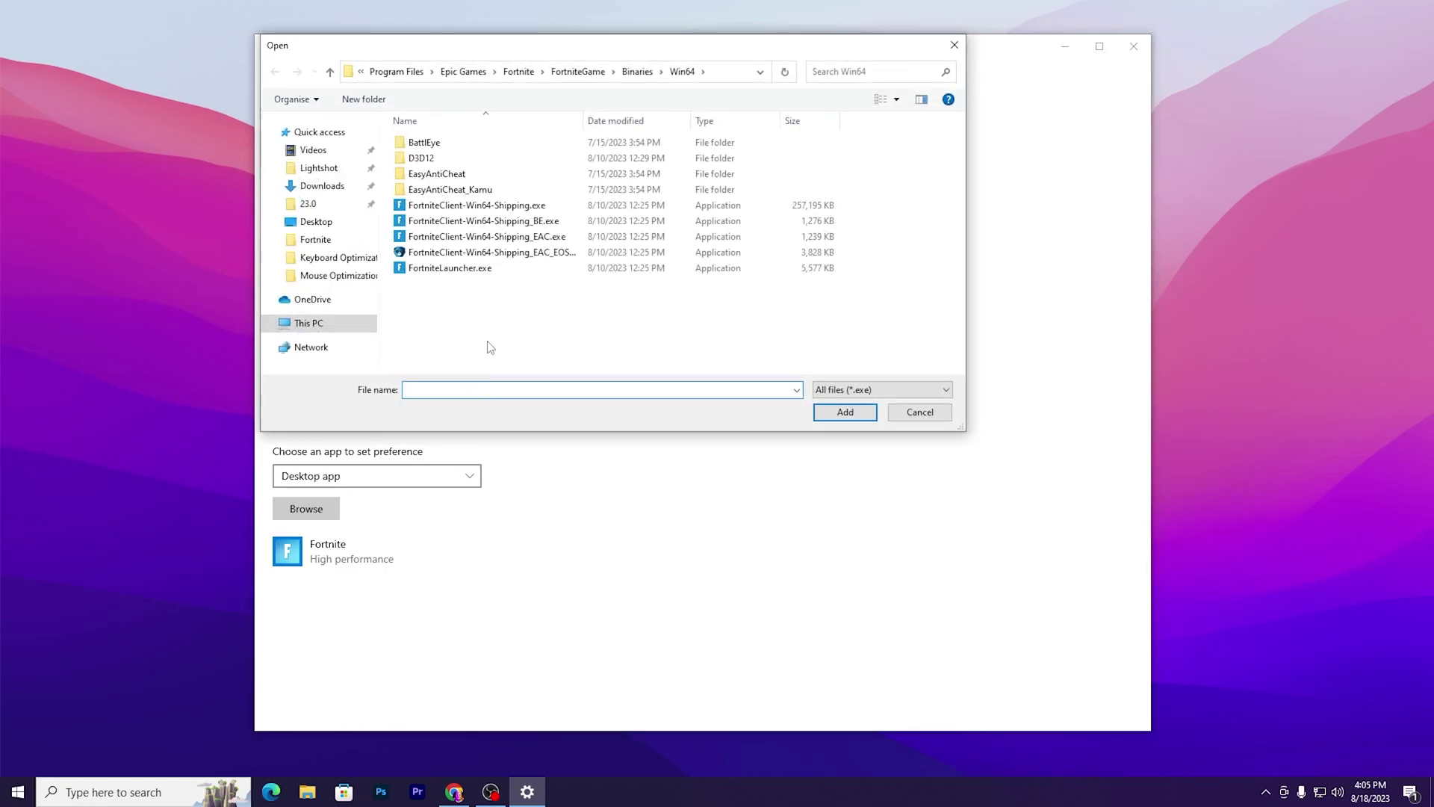
pyautogui.moveTo(448, 267)
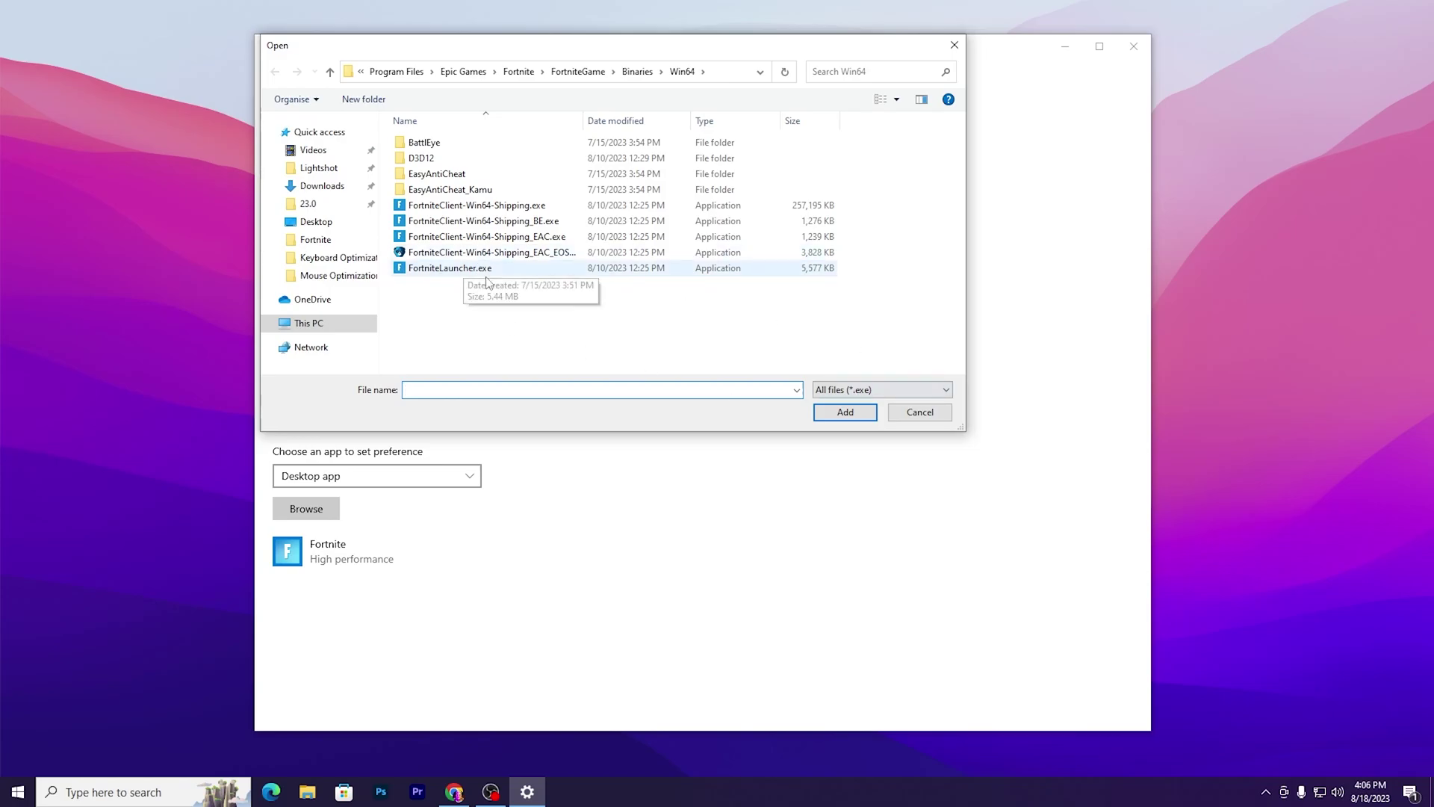
pyautogui.click(913, 413)
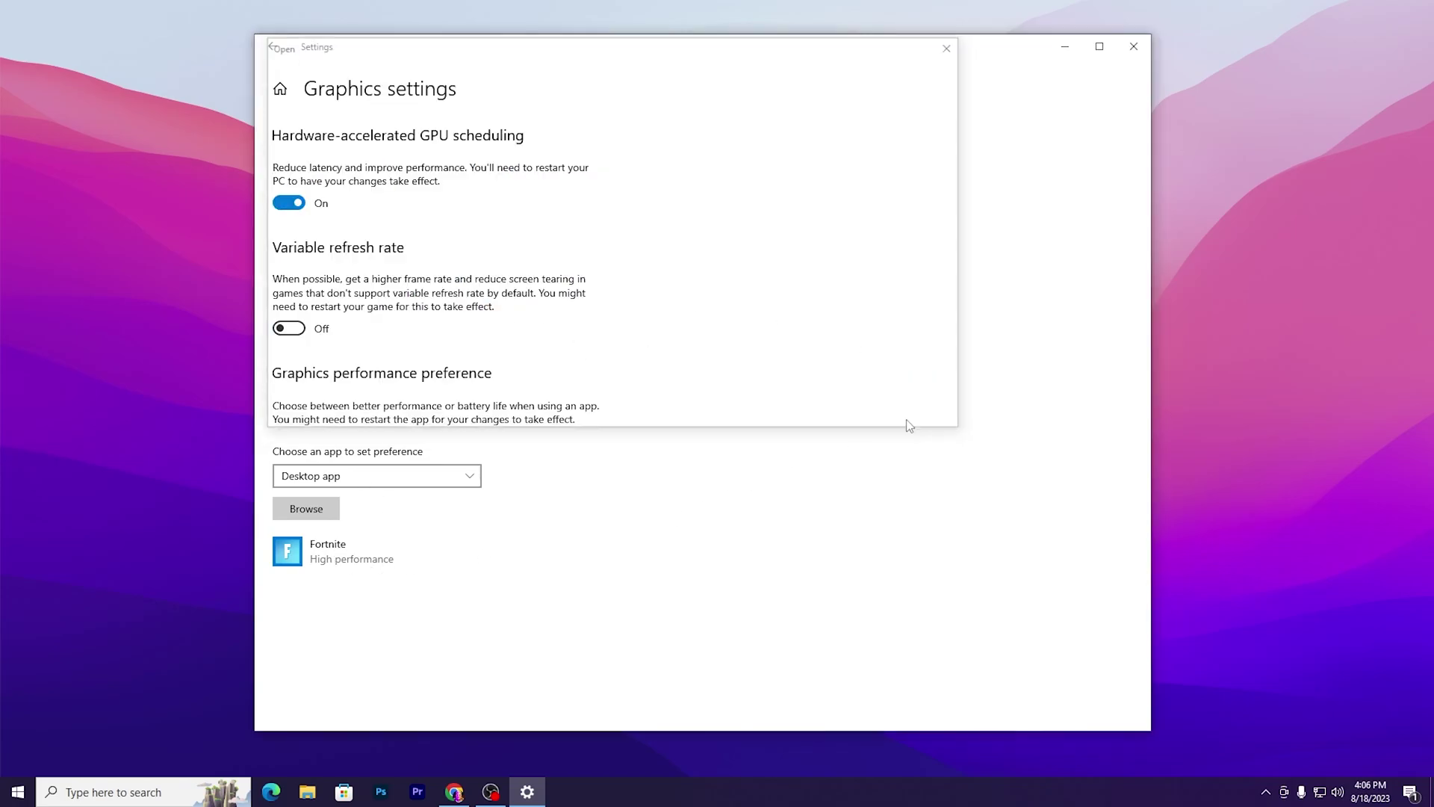
pyautogui.click(359, 564)
pyautogui.click(491, 628)
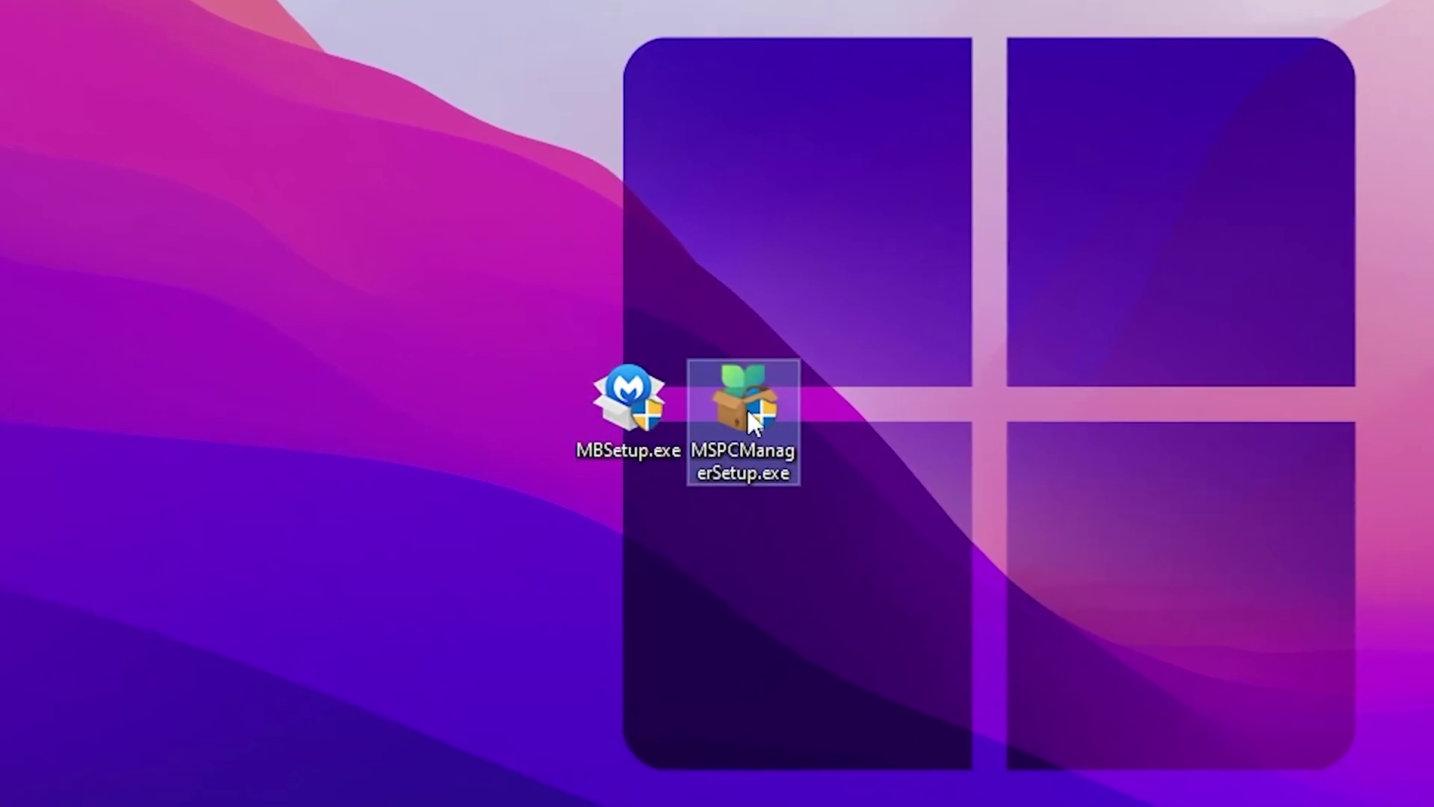
# Run MBSetup.exe, approve the UAC prompt, and install Malwarebytes for personal protection.
pyautogui.doubleClick(617, 426)
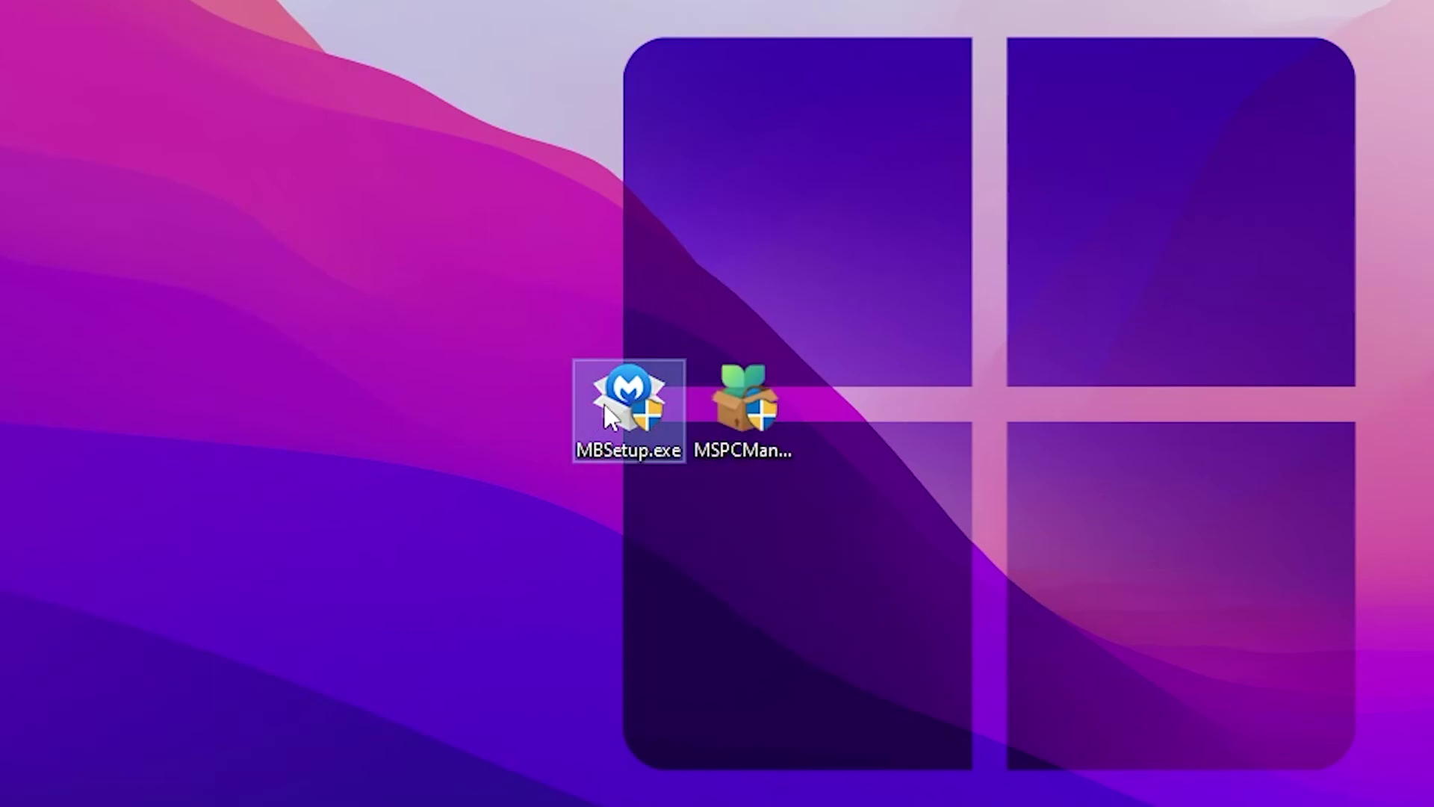
pyautogui.hotkey('alt', 'y')
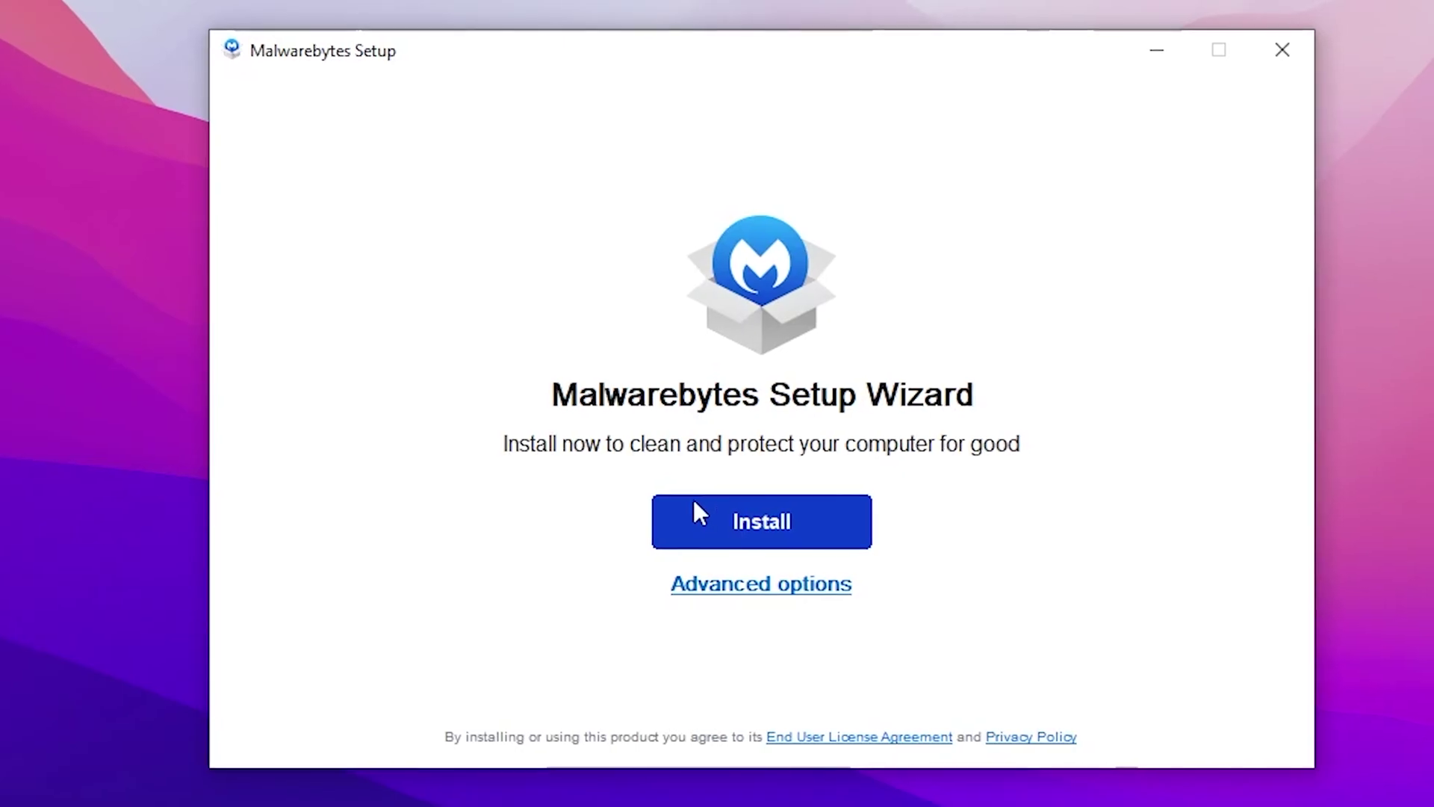
pyautogui.click(698, 512)
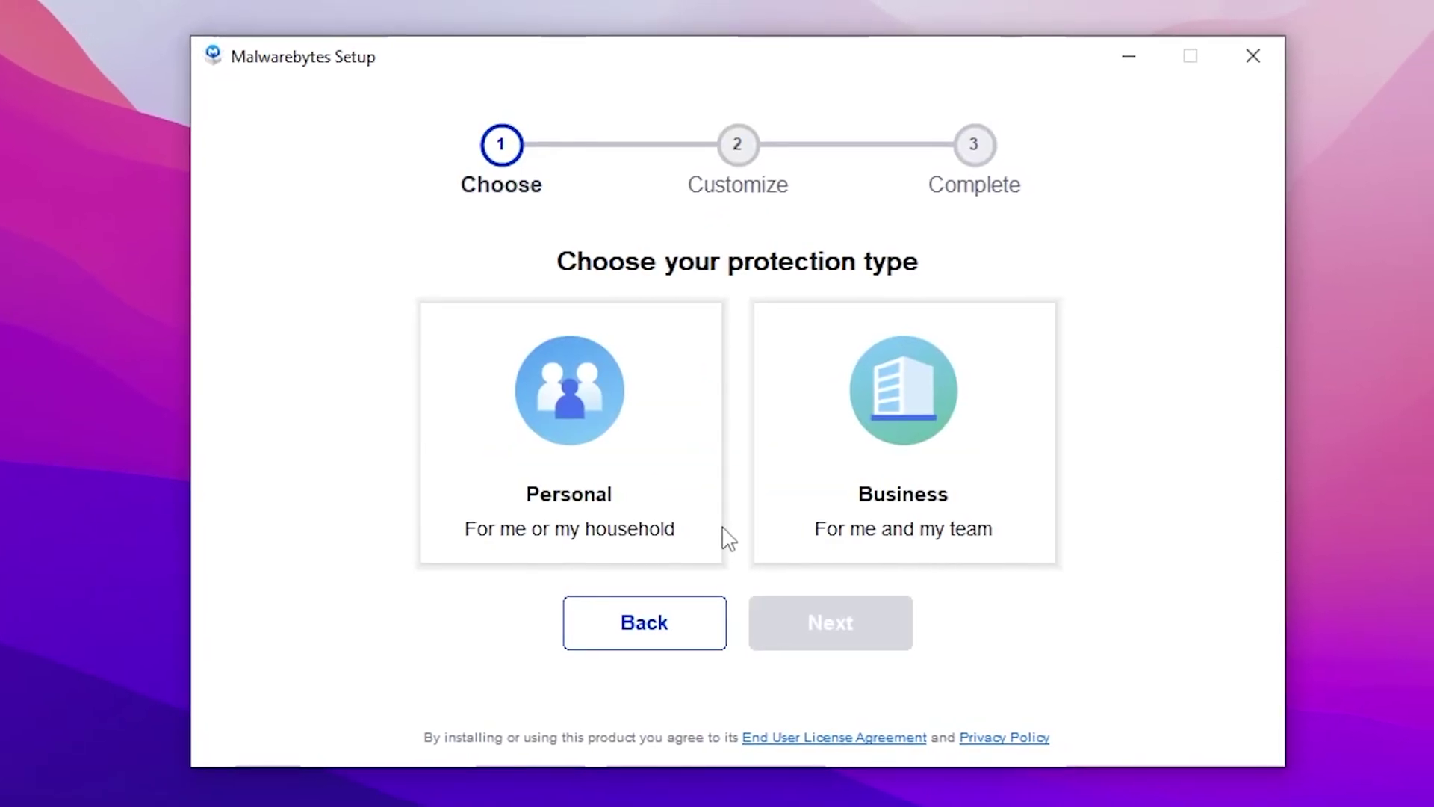
pyautogui.click(730, 519)
pyautogui.click(817, 605)
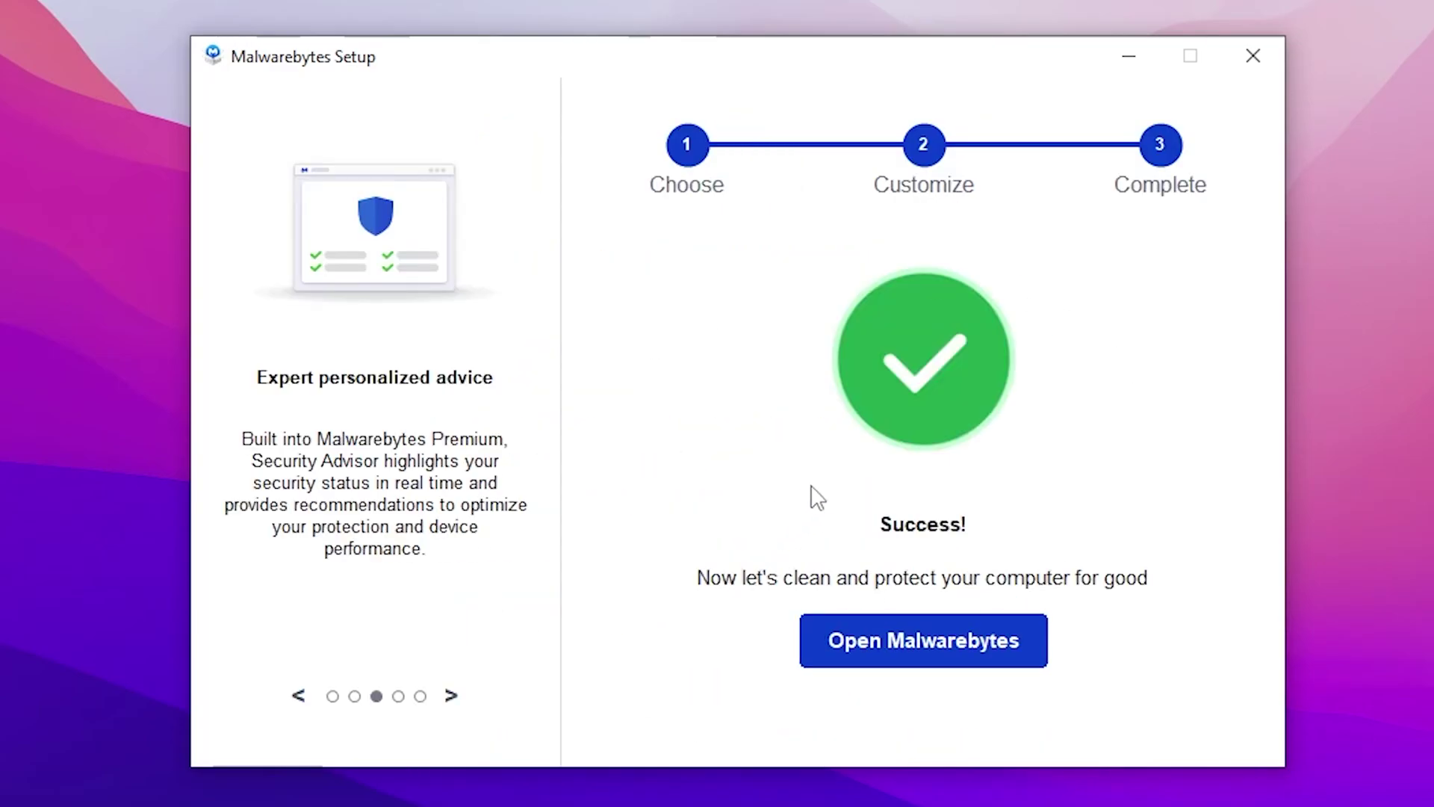
# Open Malwarebytes, skip buying Premium, and start the free 14-day Premium trial.
pyautogui.click(936, 642)
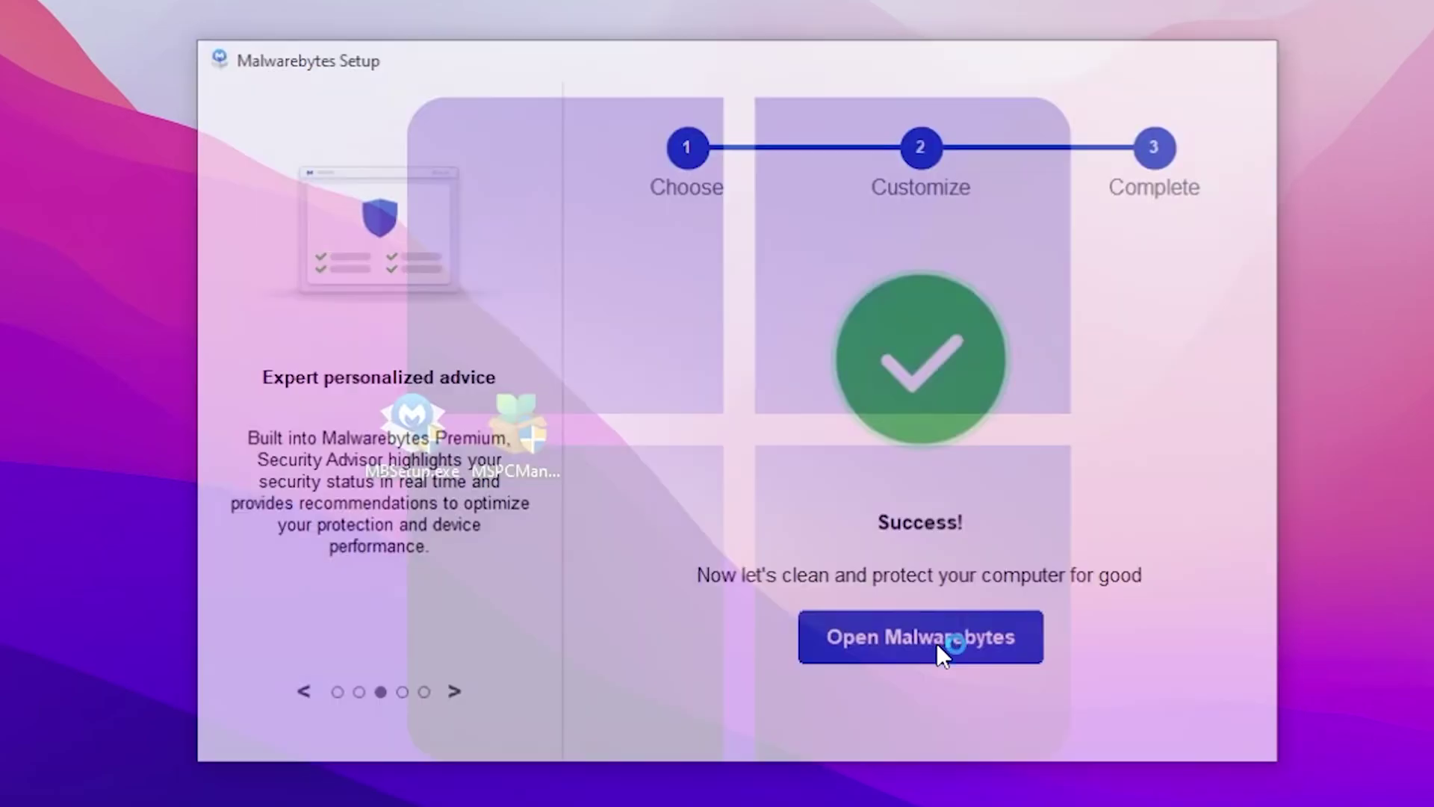
pyautogui.click(753, 575)
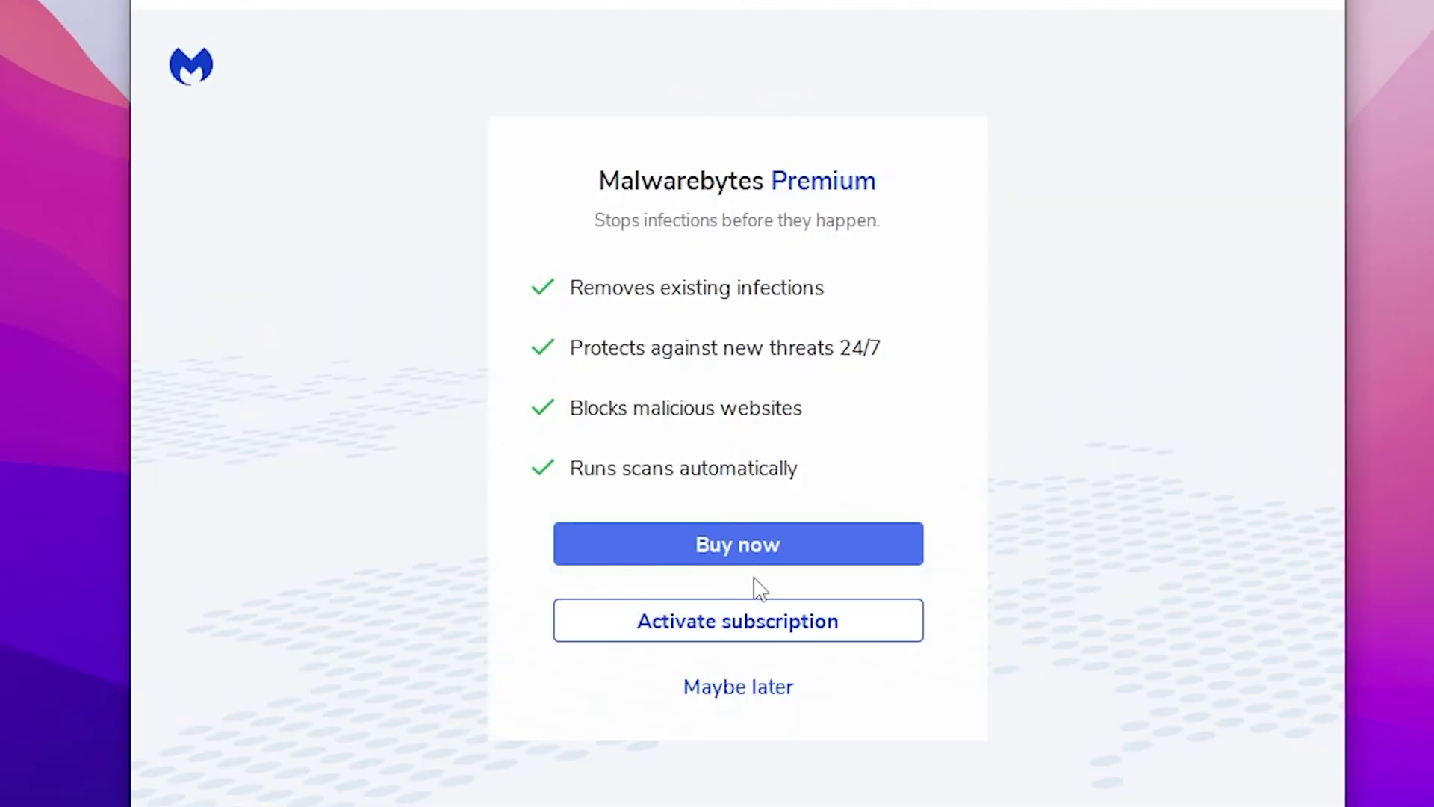
pyautogui.click(747, 692)
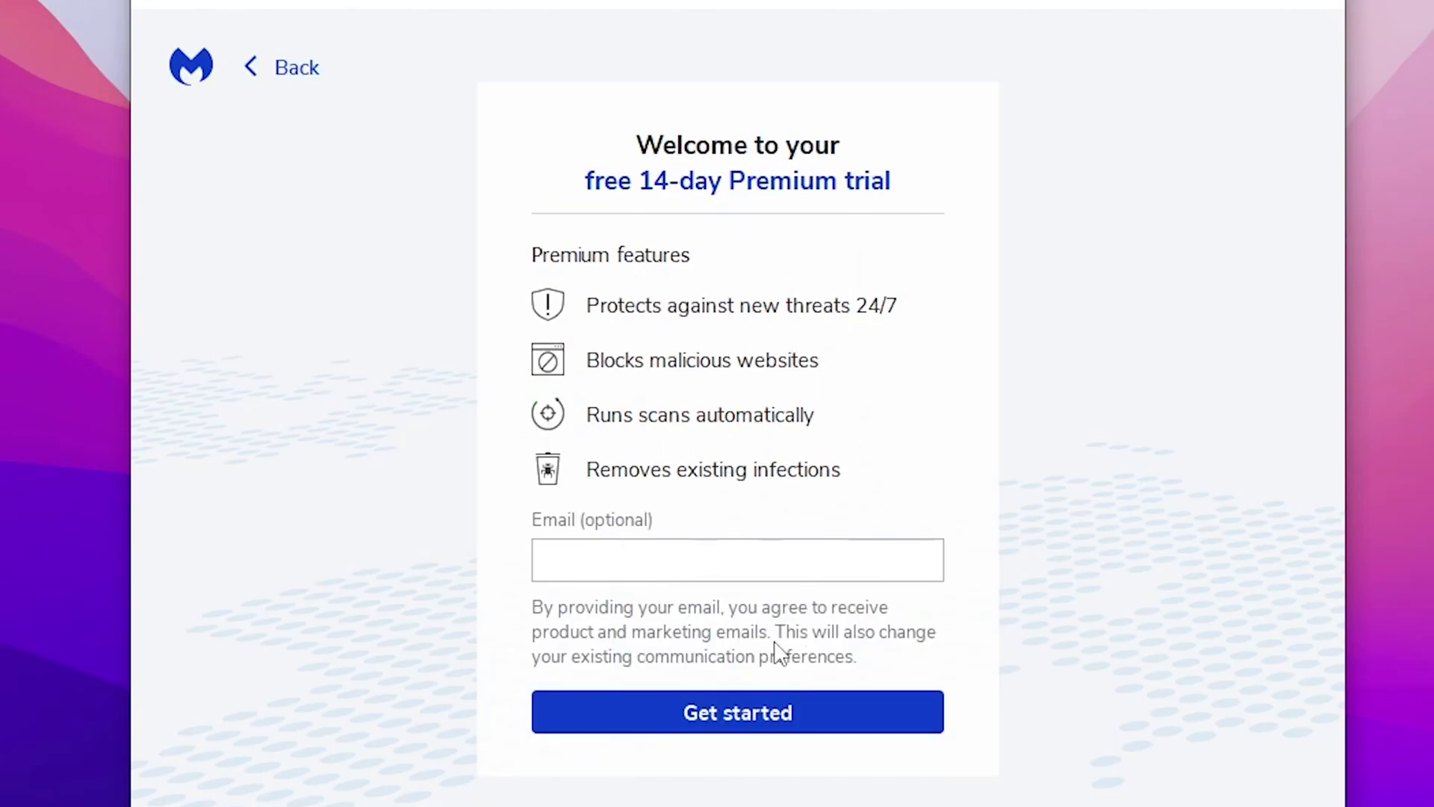
pyautogui.click(723, 712)
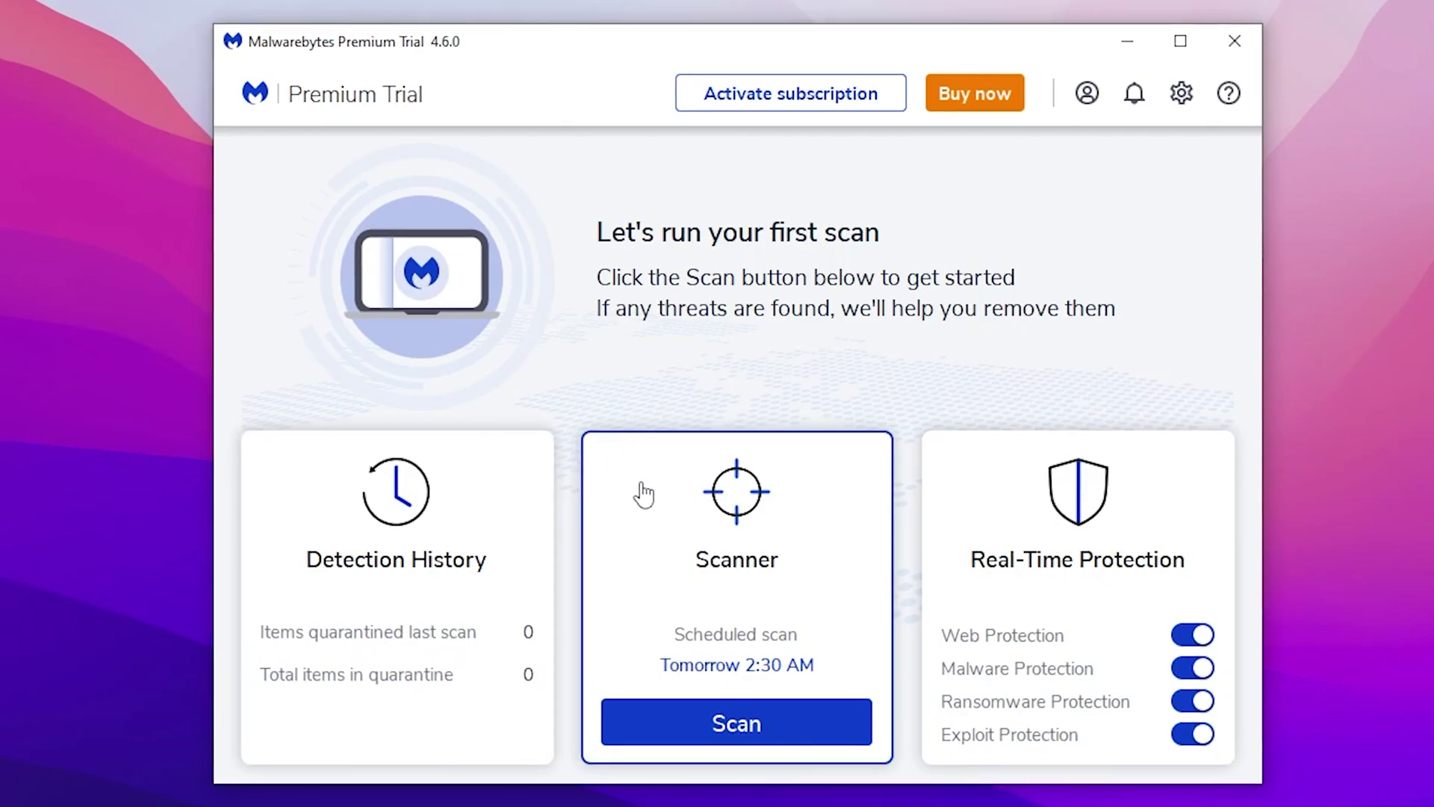
# Start a Malwarebytes Threat Scan from the dashboard.
pyautogui.click(757, 731)
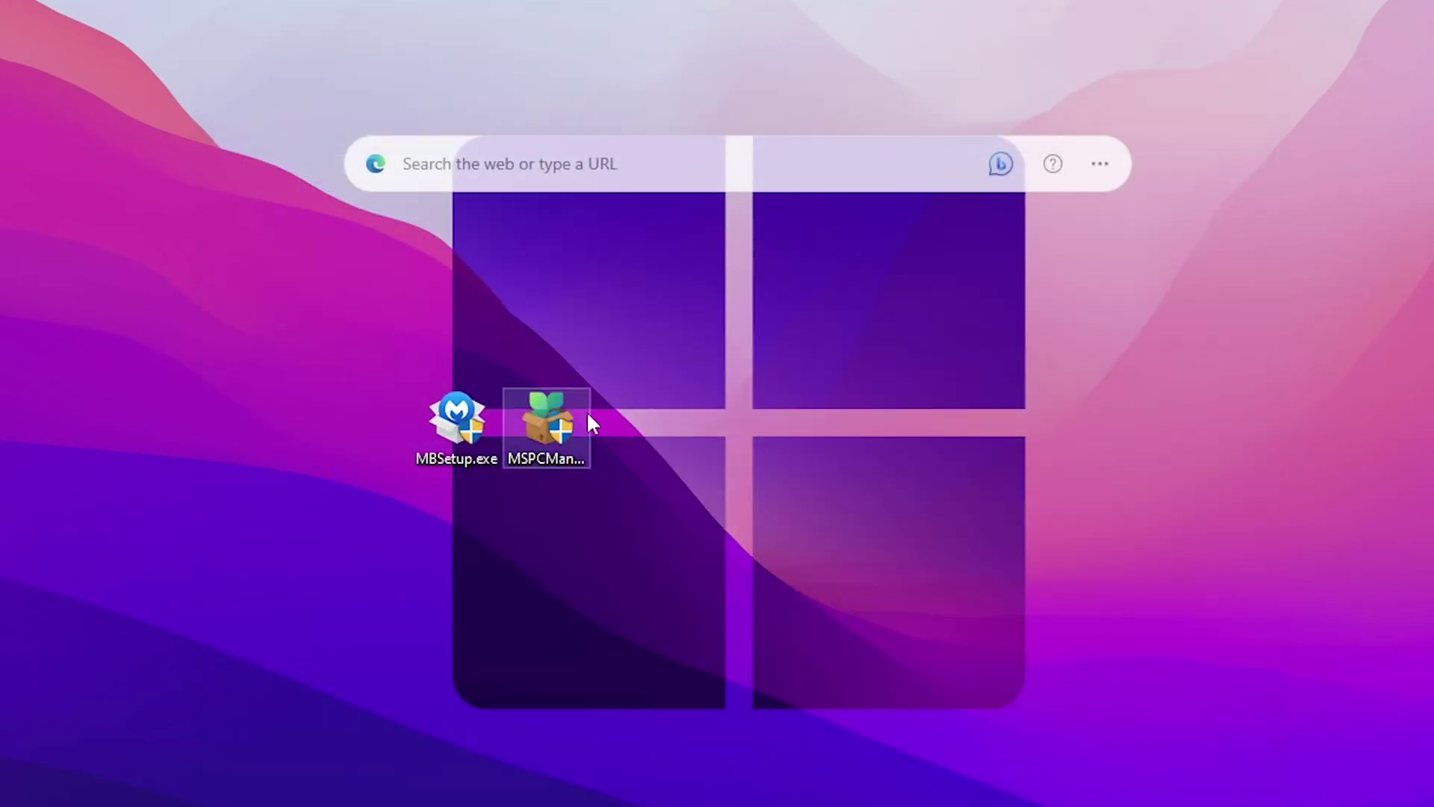
# Install Microsoft PC Manager from its installer and place its desktop shortcut beside the installer.
pyautogui.click(545, 418)
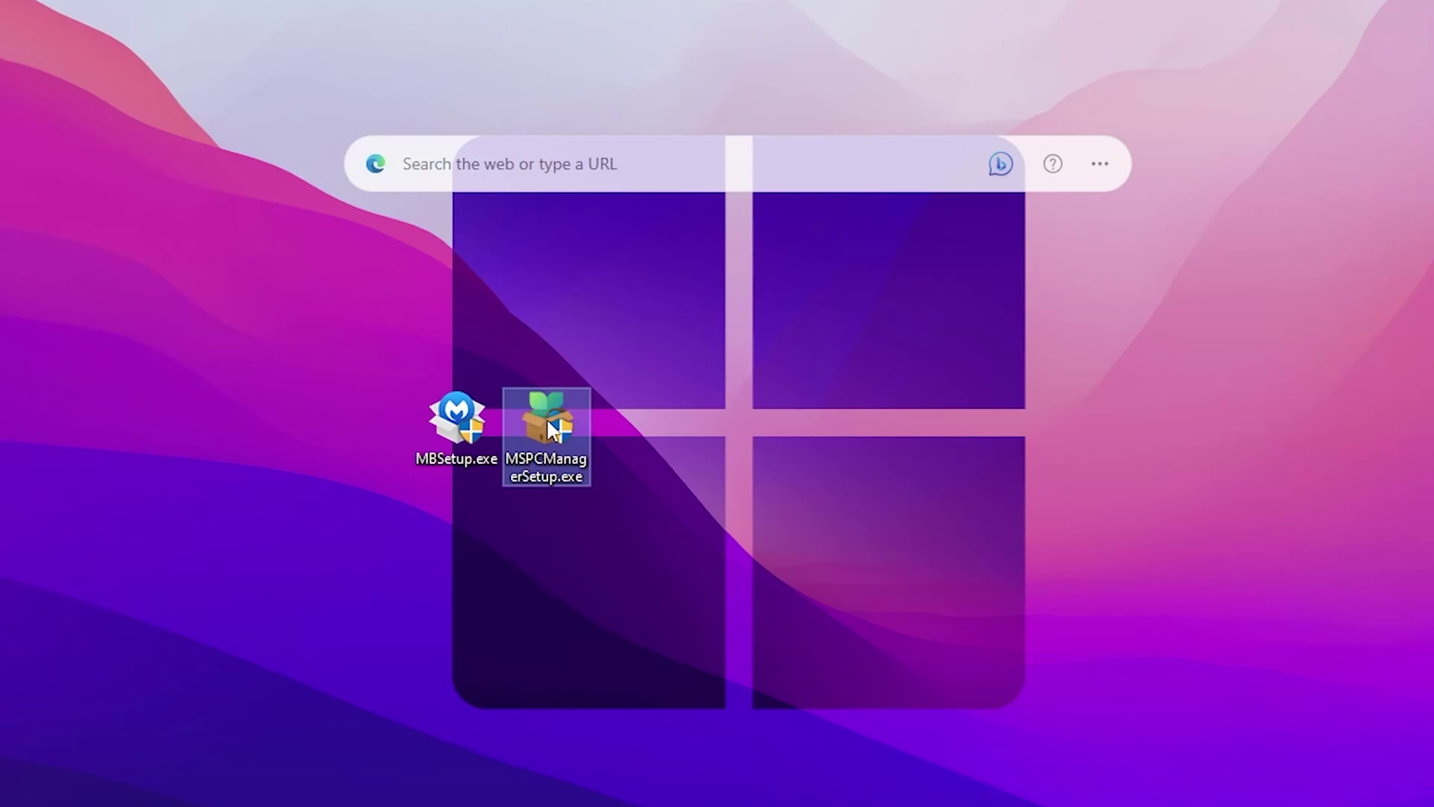
pyautogui.doubleClick(545, 419)
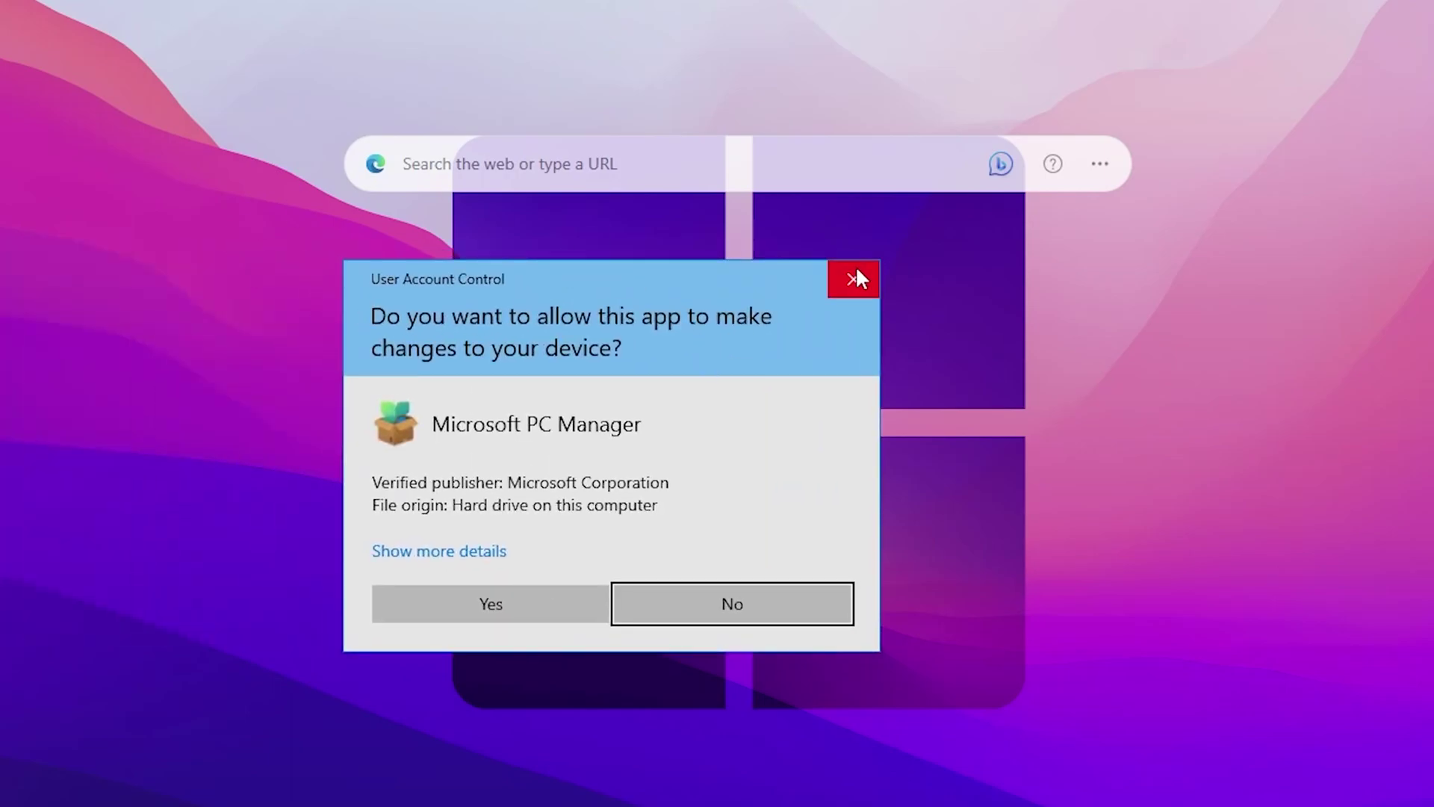
pyautogui.click(855, 278)
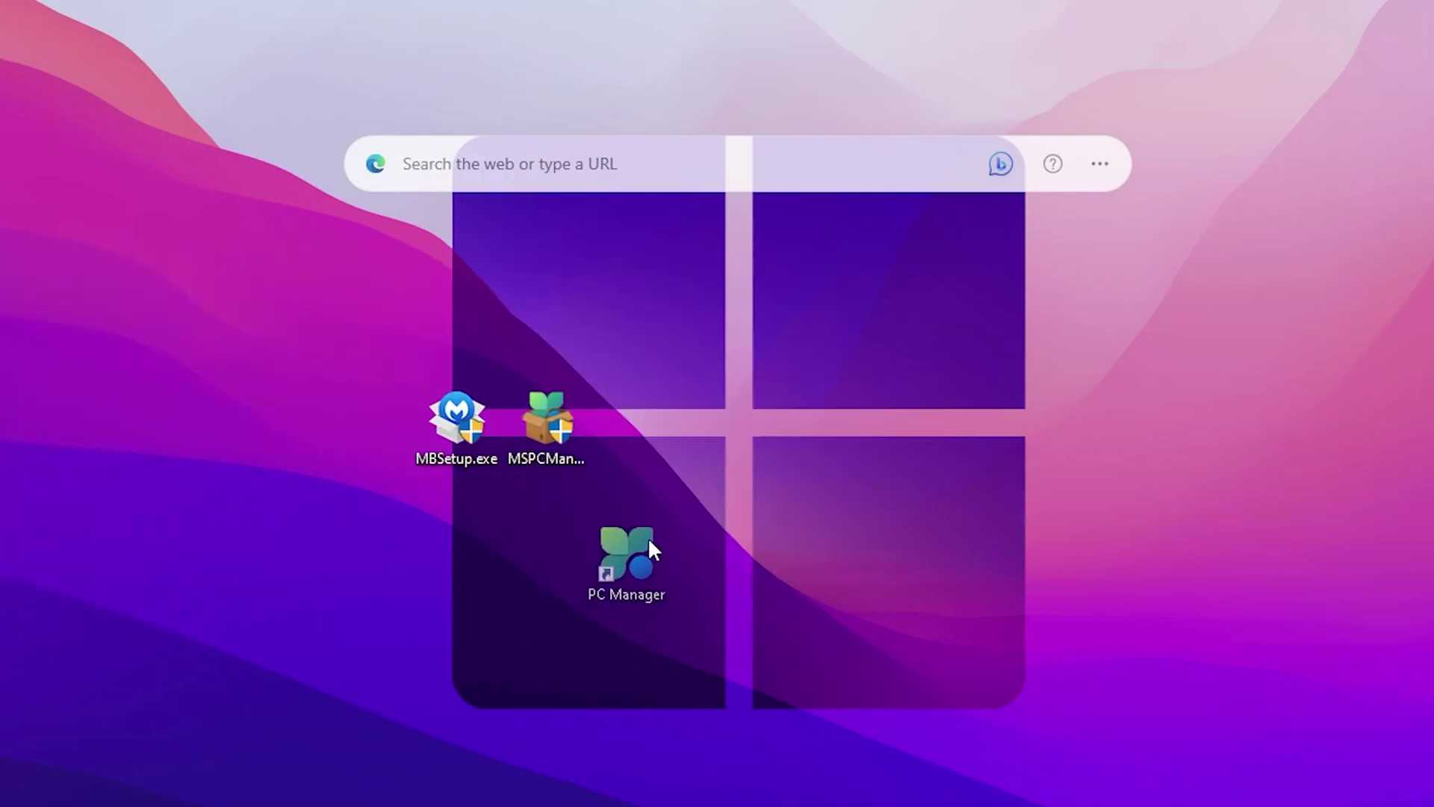
pyautogui.moveTo(649, 537); pyautogui.dragTo(620, 470)
# Launch PC Manager, move its window left, and open Storage management's installed apps list.
pyautogui.doubleClick(649, 421)
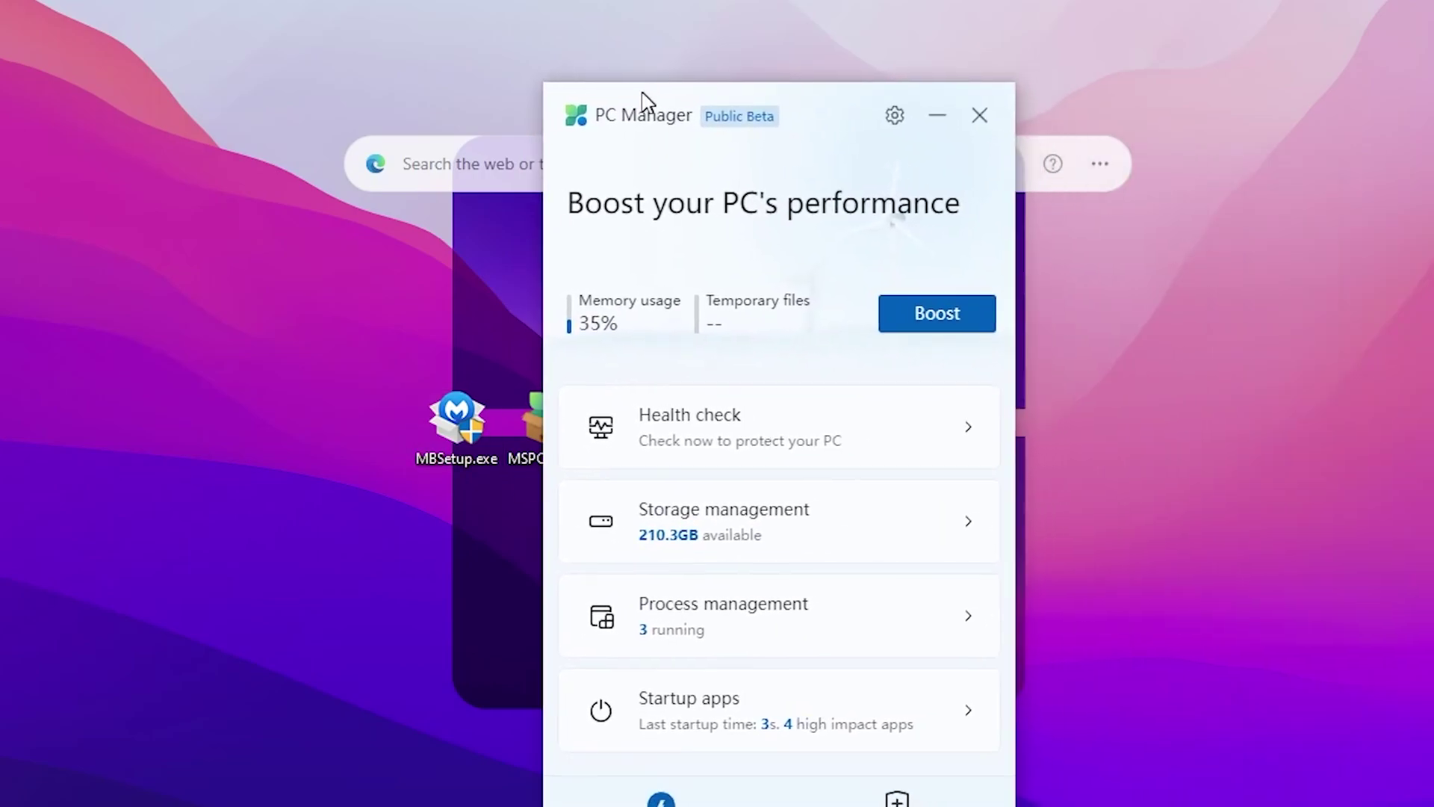
pyautogui.moveTo(645, 101); pyautogui.dragTo(439, 80)
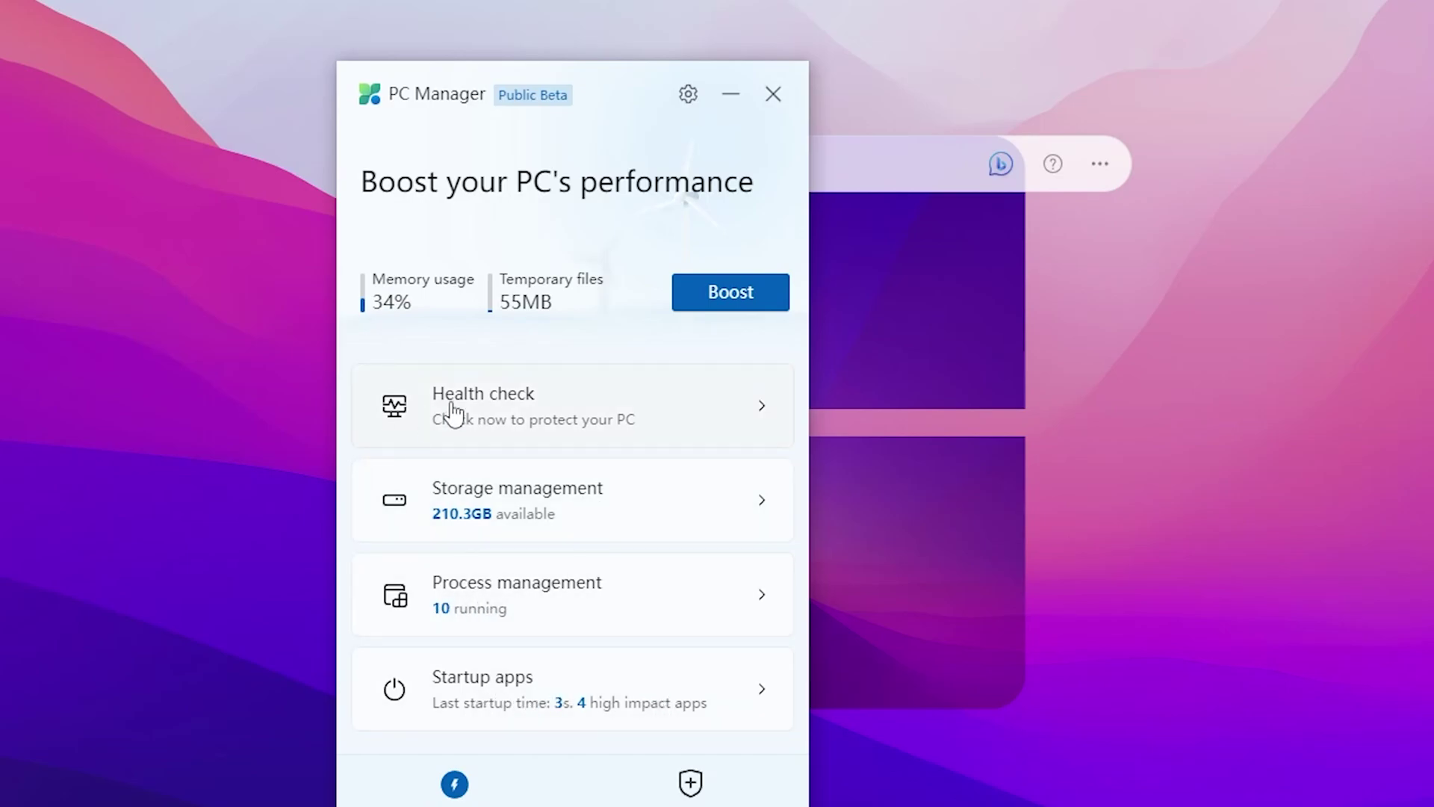
pyautogui.click(535, 507)
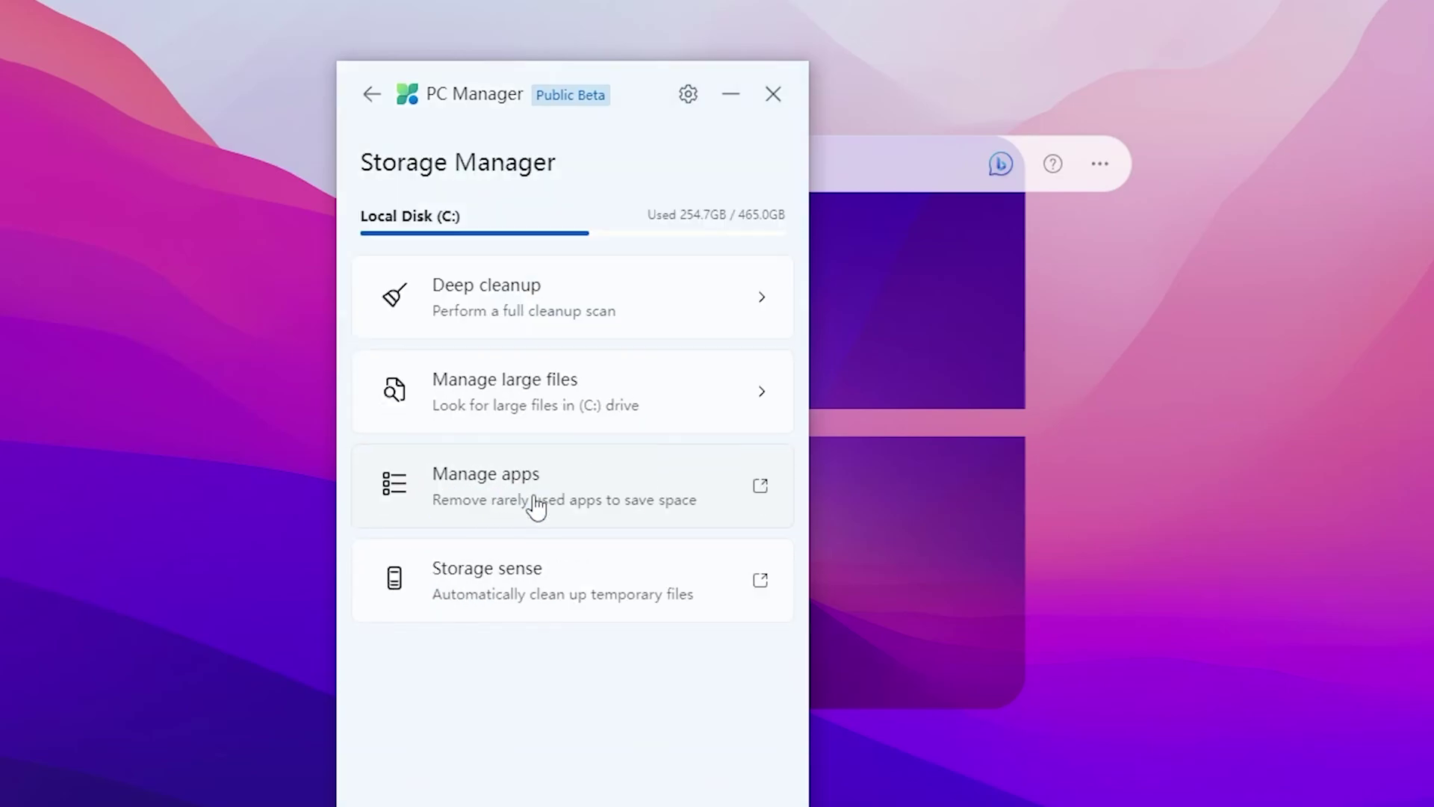
pyautogui.click(491, 493)
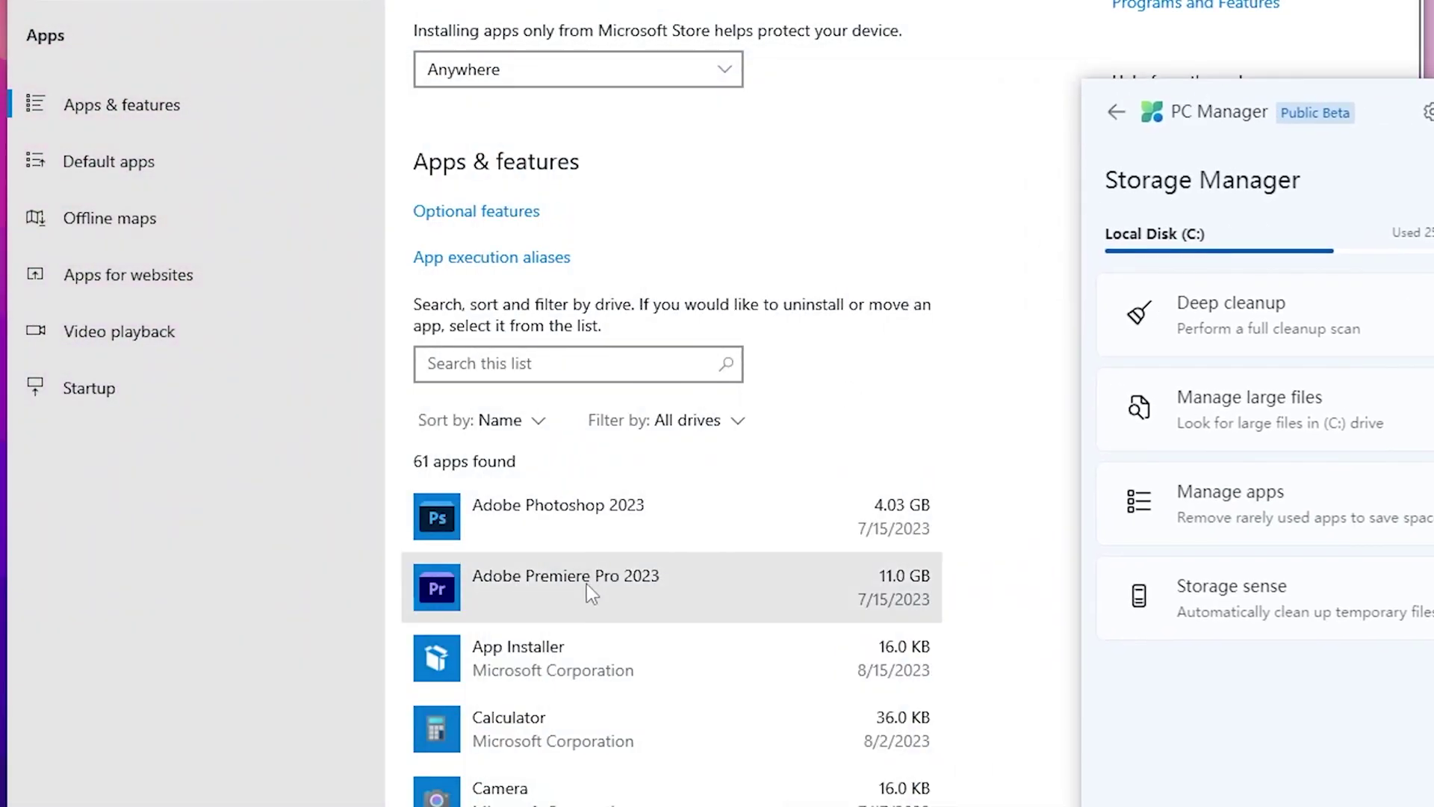
pyautogui.scroll(-5, 586, 589)
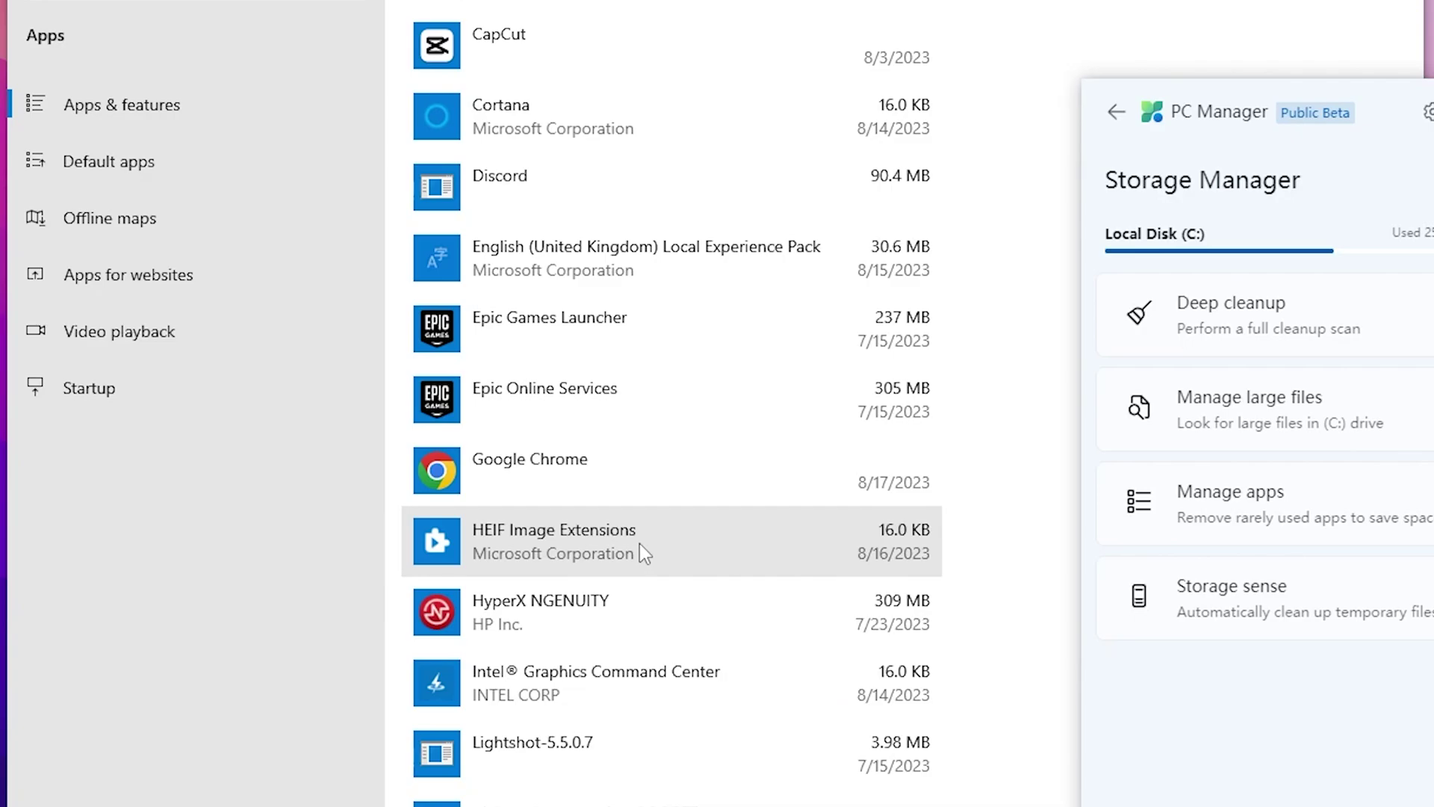
pyautogui.scroll(-2, 687, 606)
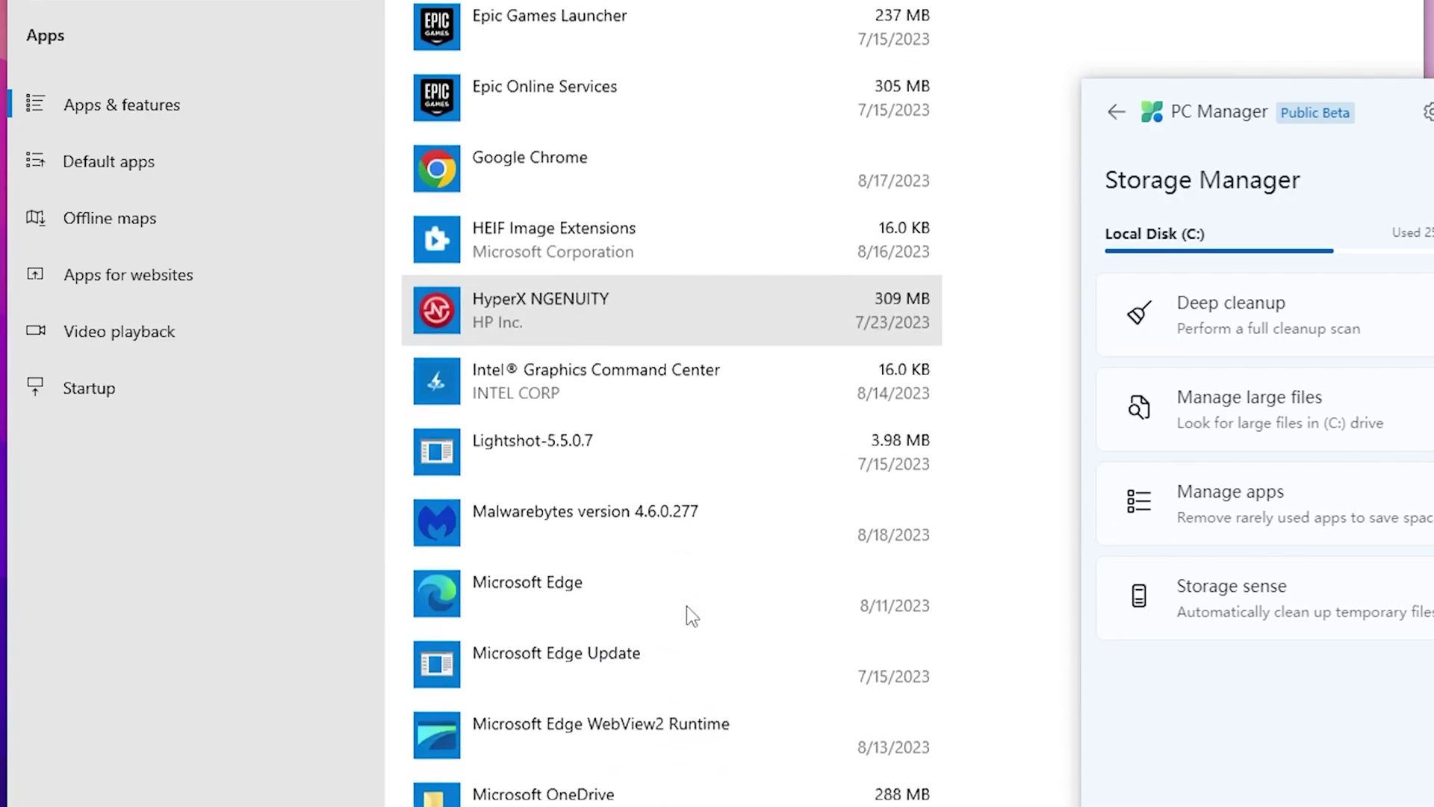
pyautogui.scroll(-3, 678, 606)
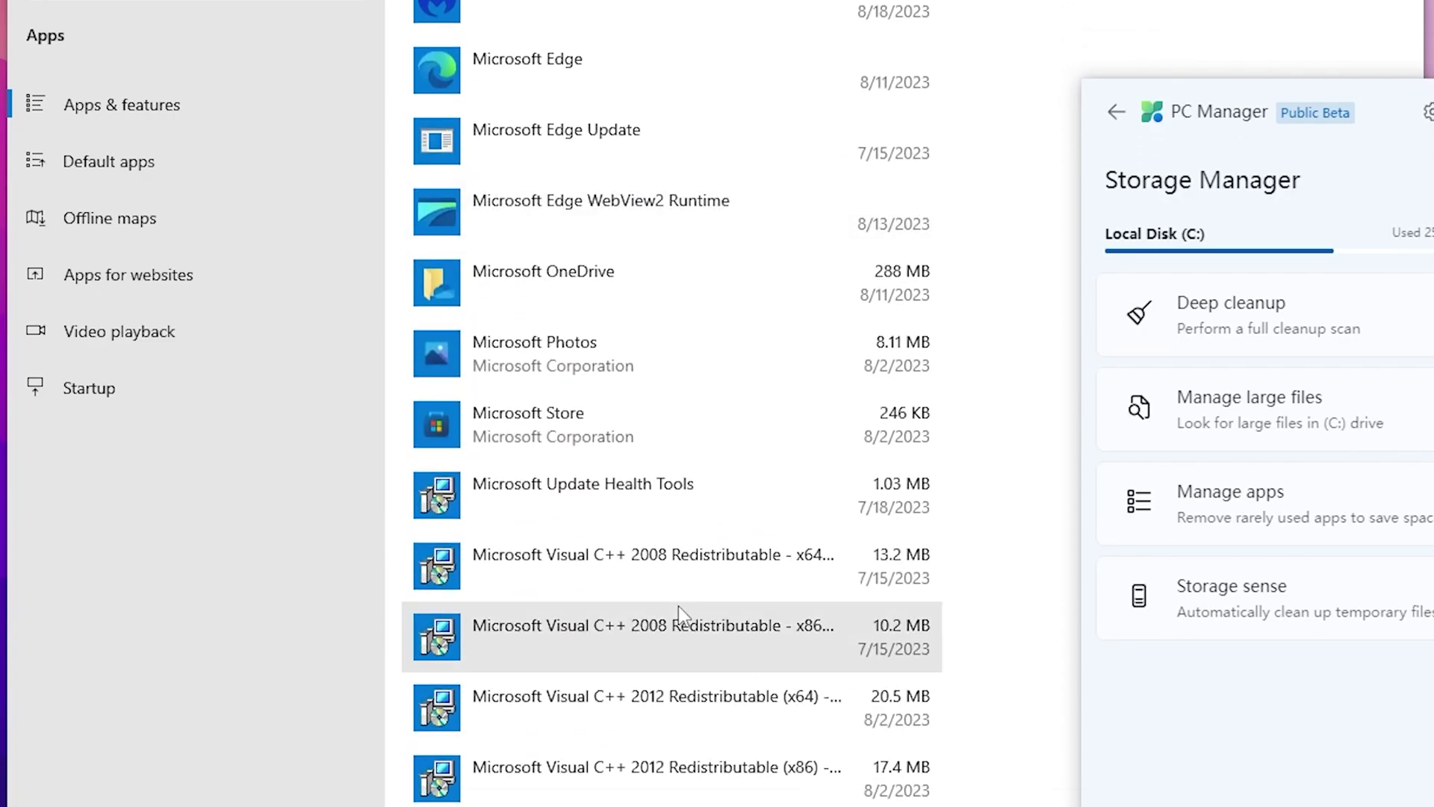
pyautogui.scroll(-5, 678, 607)
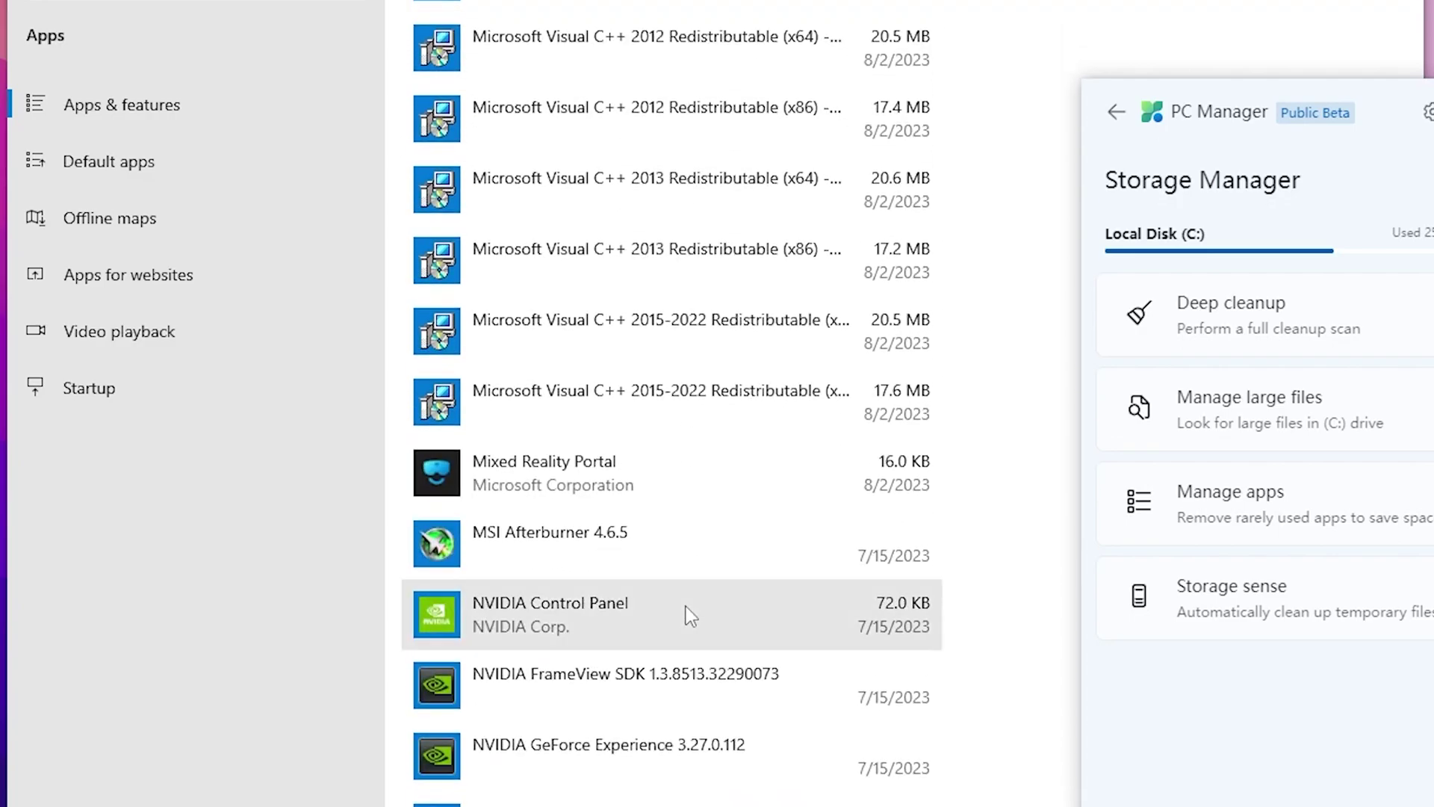
pyautogui.scroll(-2, 686, 613)
pyautogui.scroll(-3, 643, 685)
pyautogui.scroll(-4, 660, 696)
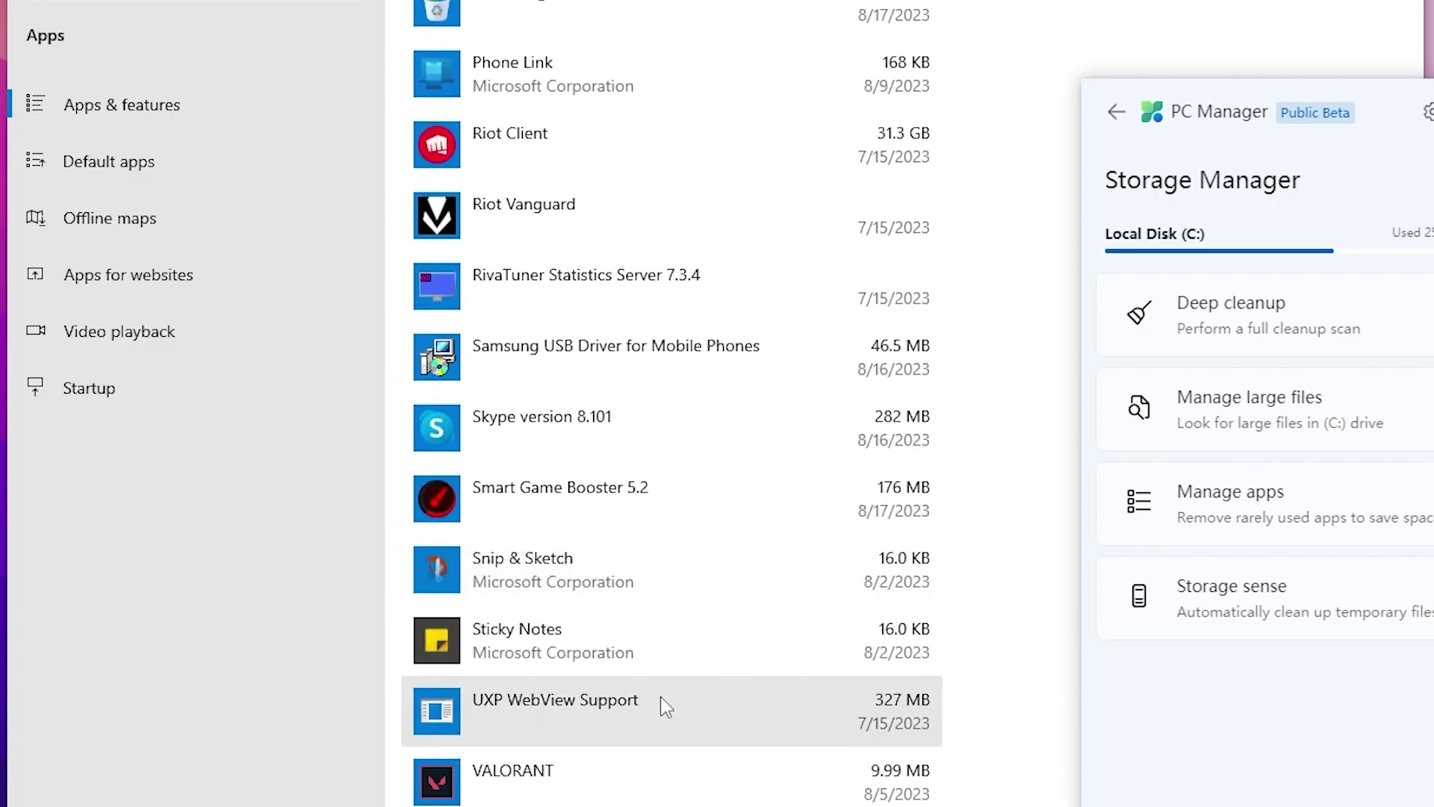
pyautogui.scroll(-3, 629, 687)
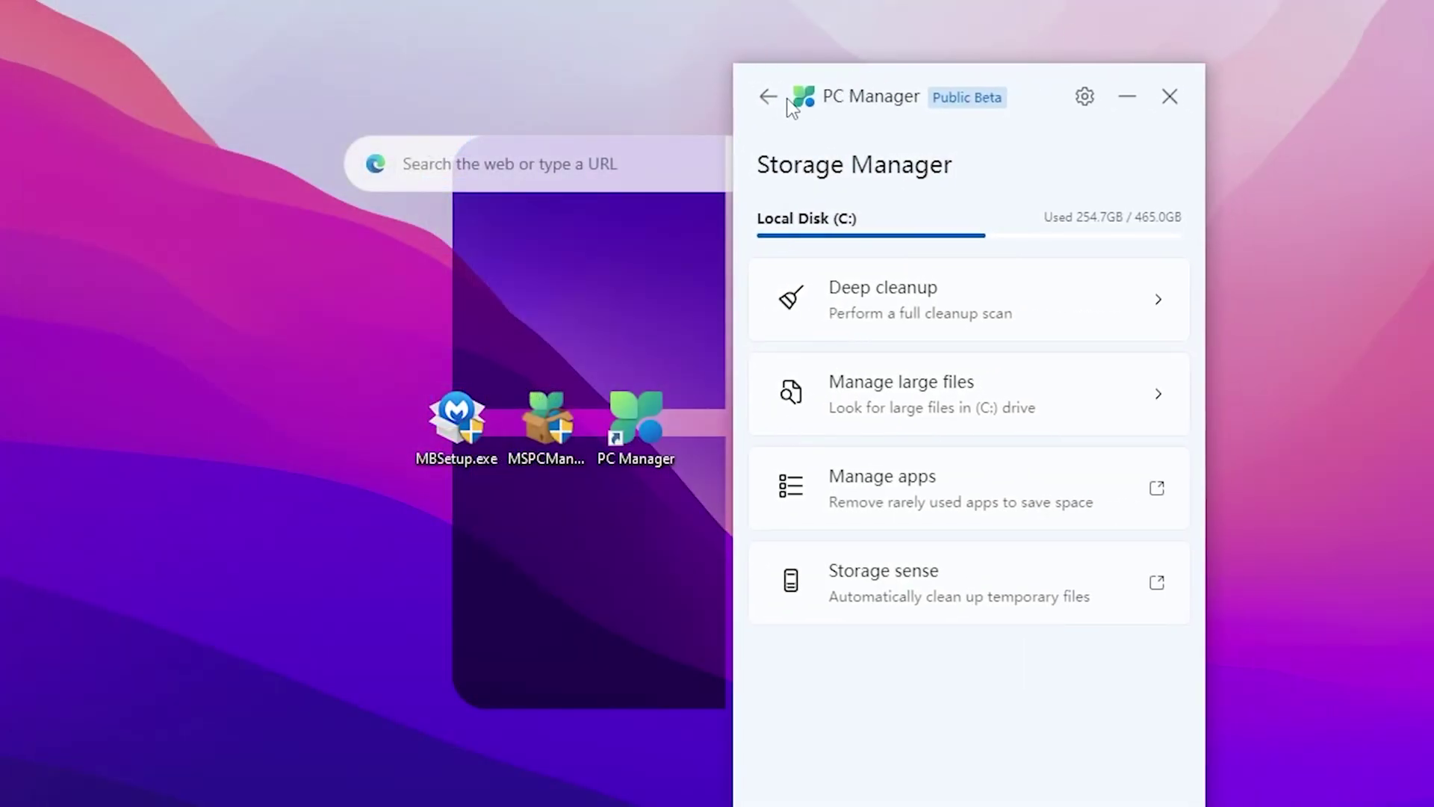
# From PC Manager's home page, Boost to clean 57MB of temporary files, then close the app.
pyautogui.click(769, 97)
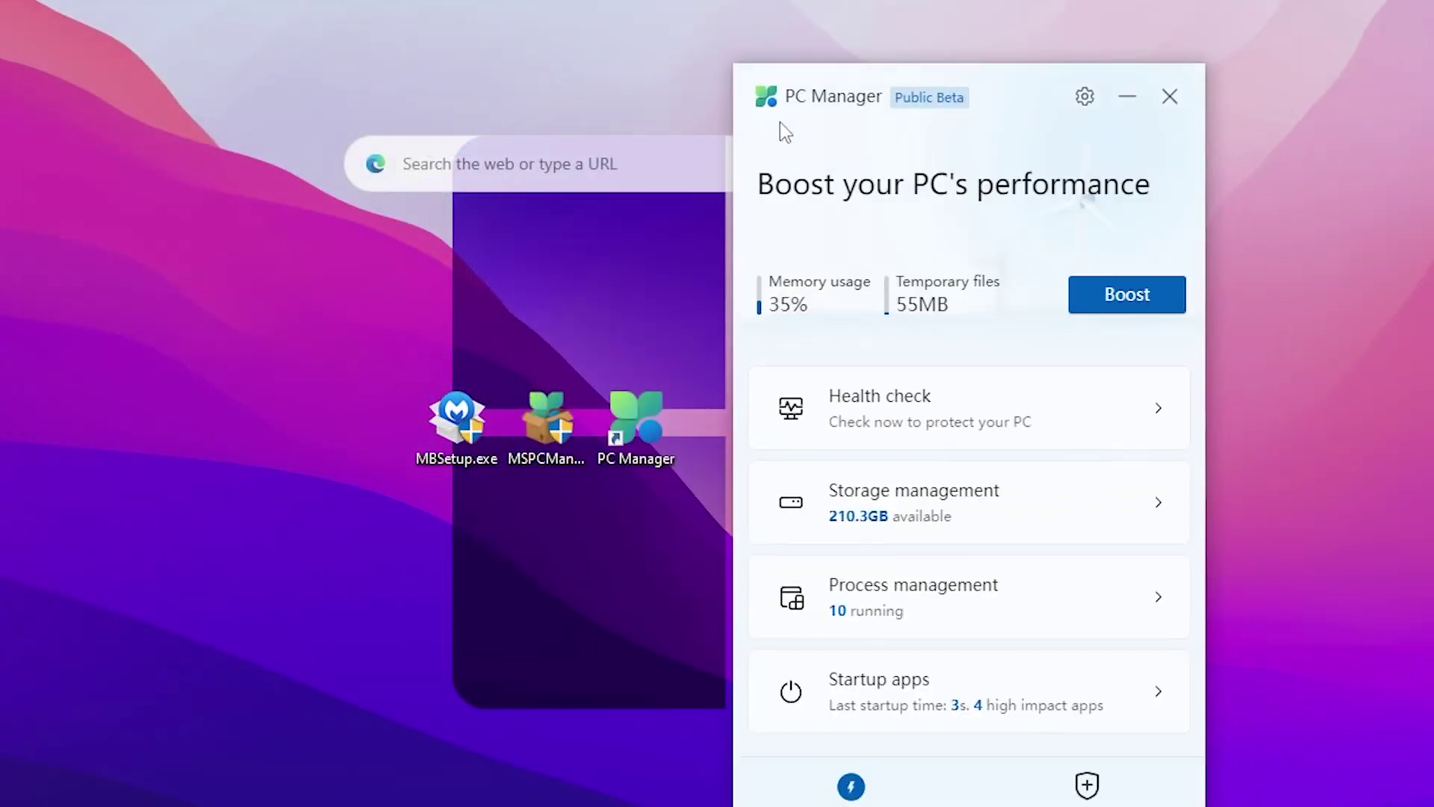
pyautogui.click(1121, 300)
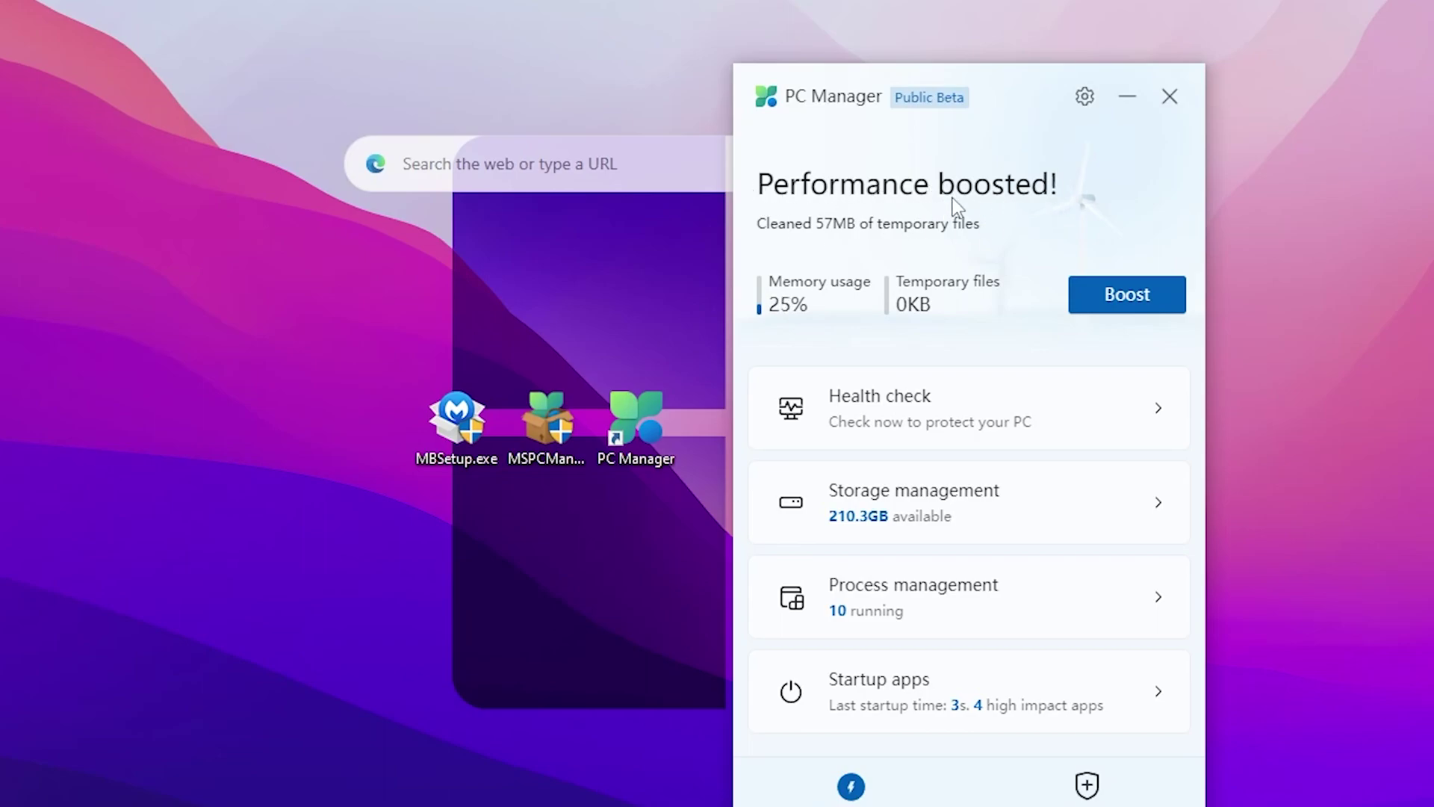
pyautogui.click(1170, 98)
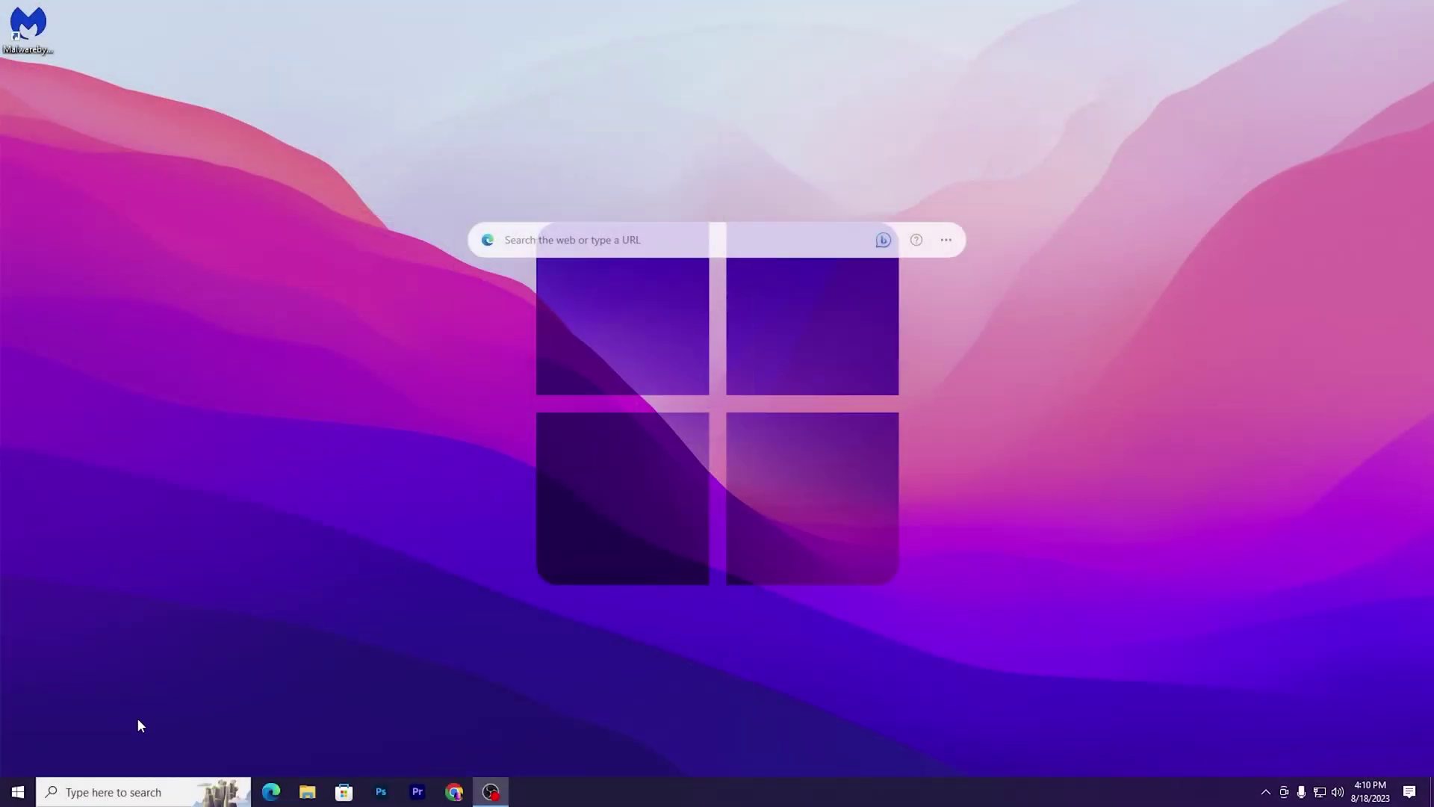
# Set visual effects to Adjust for best performance, re-enabling thumbnails, pointer shadows and smooth font edges.
pyautogui.rightClick(21, 792)
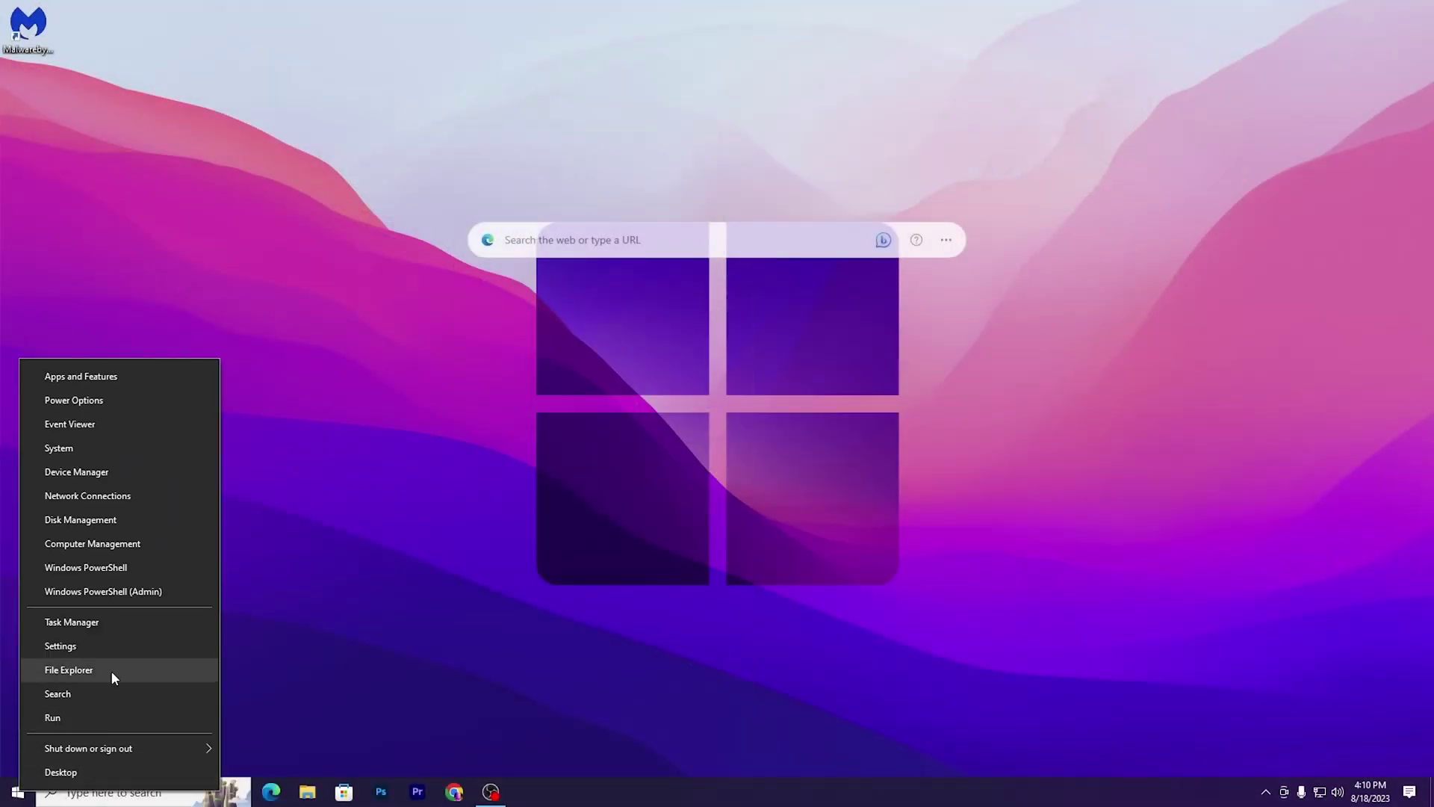
pyautogui.click(74, 449)
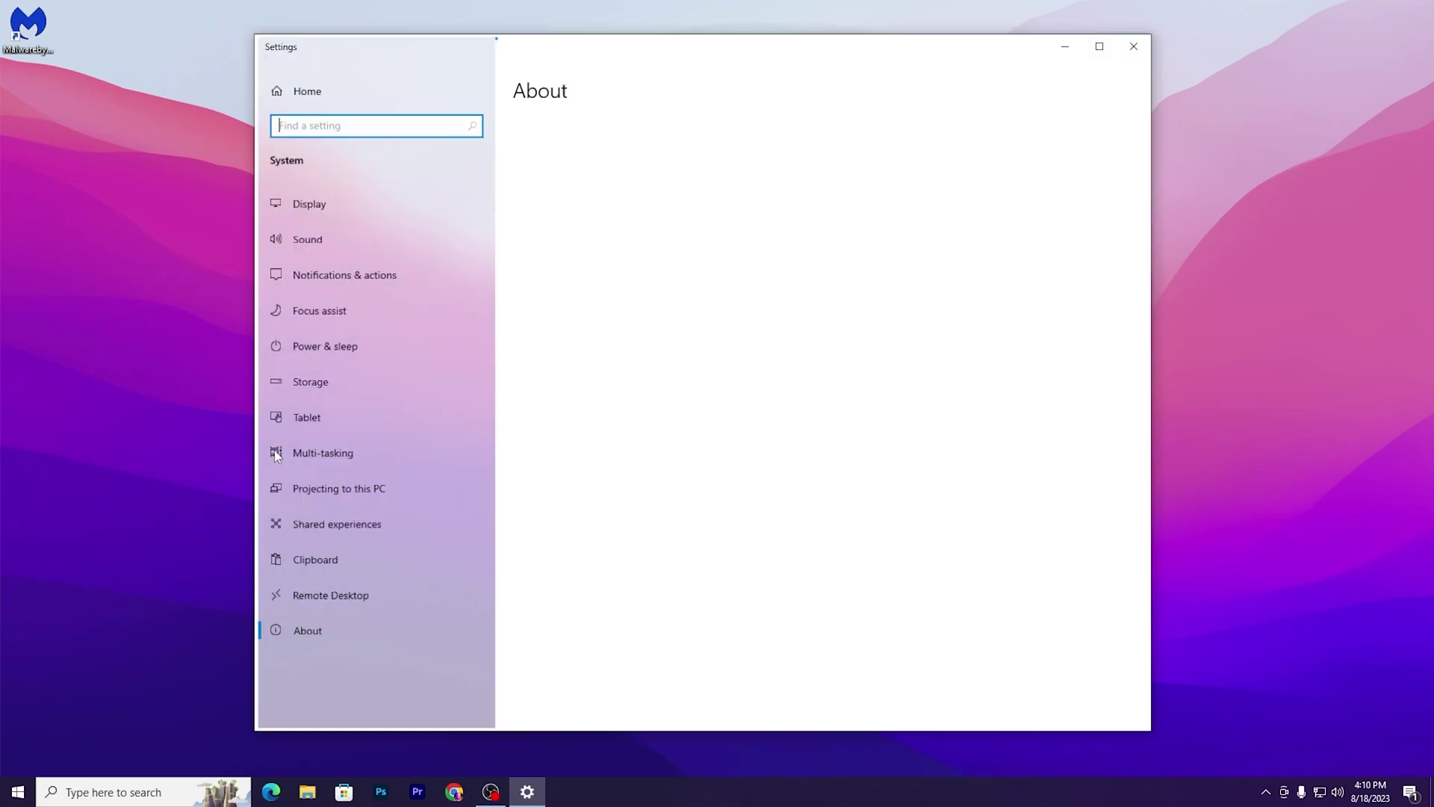
pyautogui.click(1013, 358)
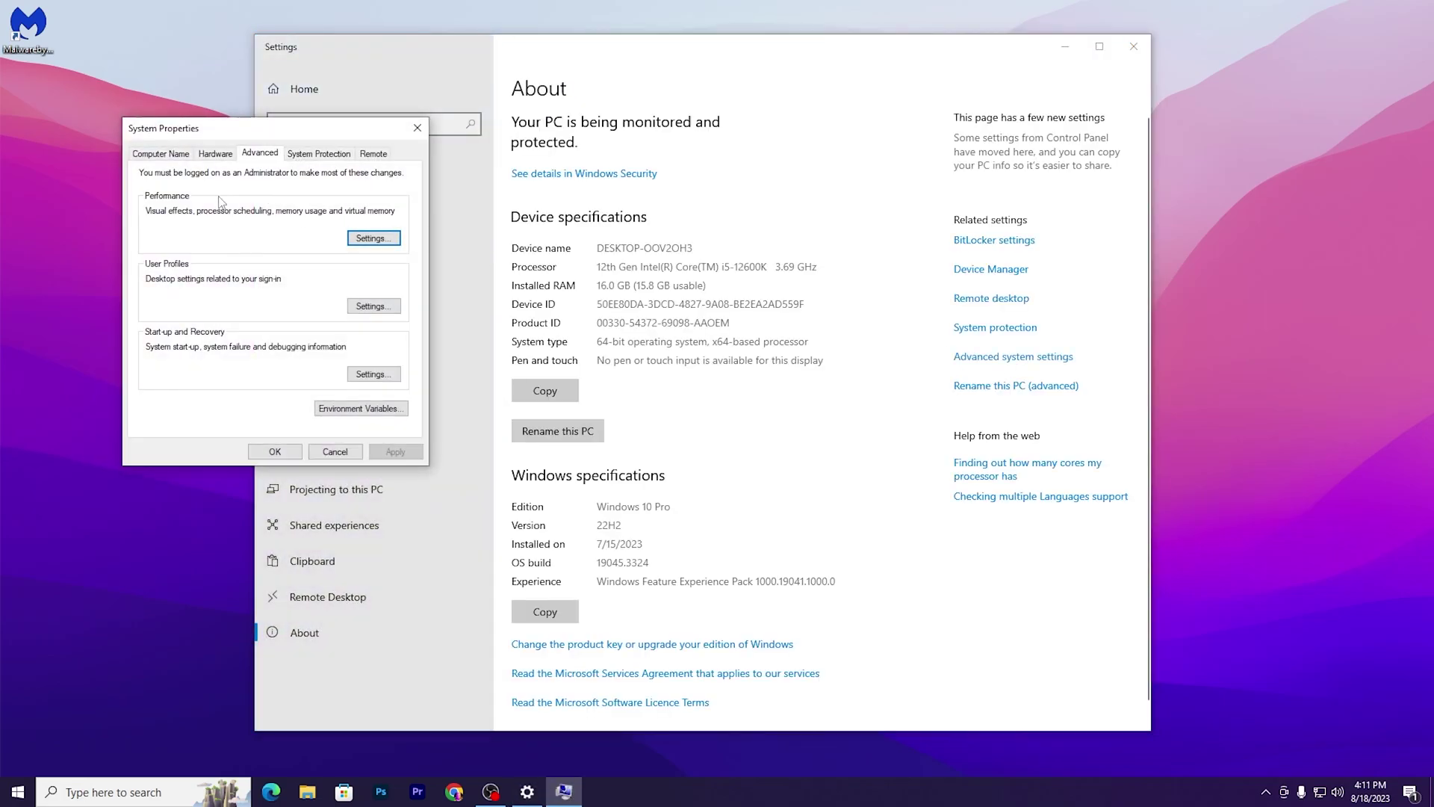
pyautogui.click(373, 238)
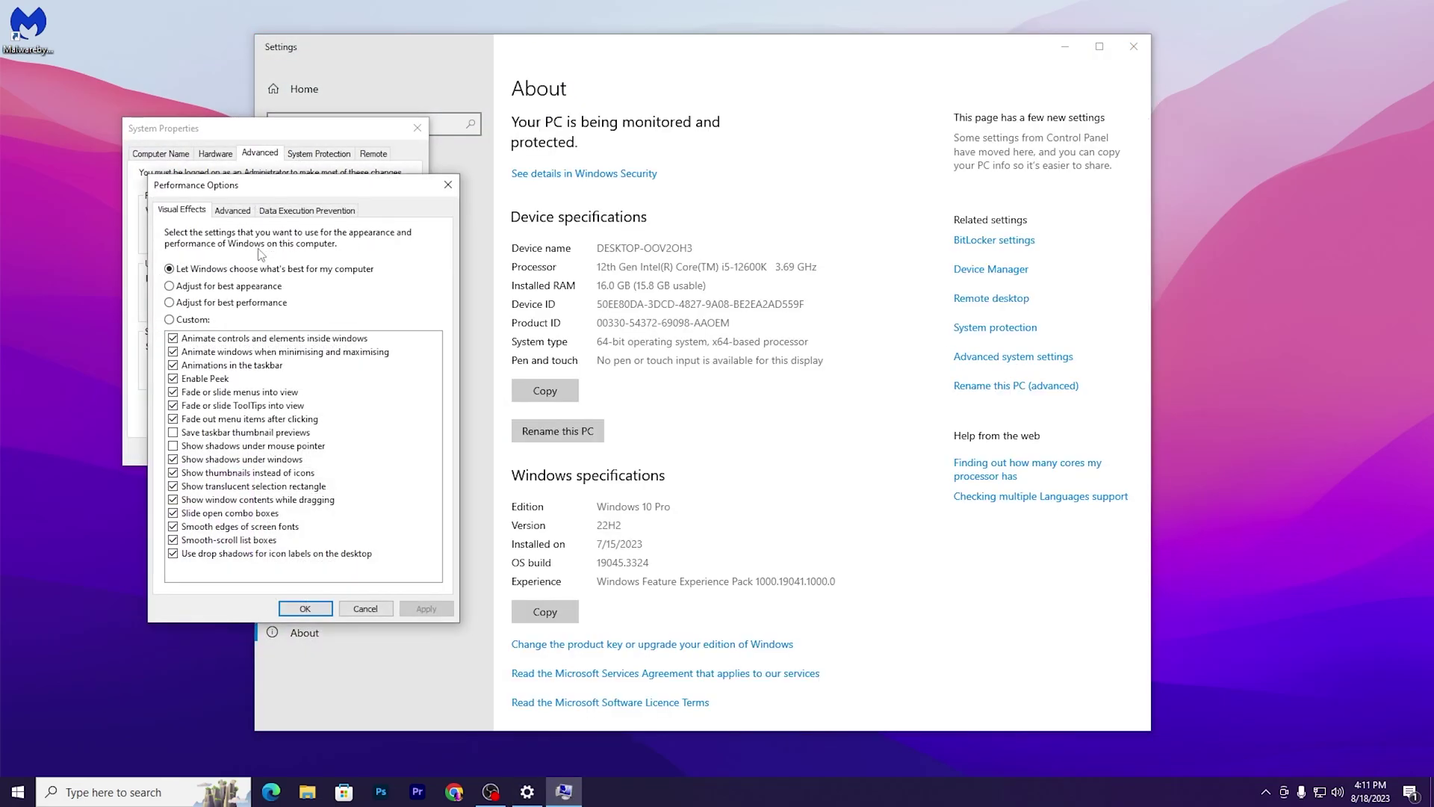
pyautogui.click(170, 304)
pyautogui.click(228, 474)
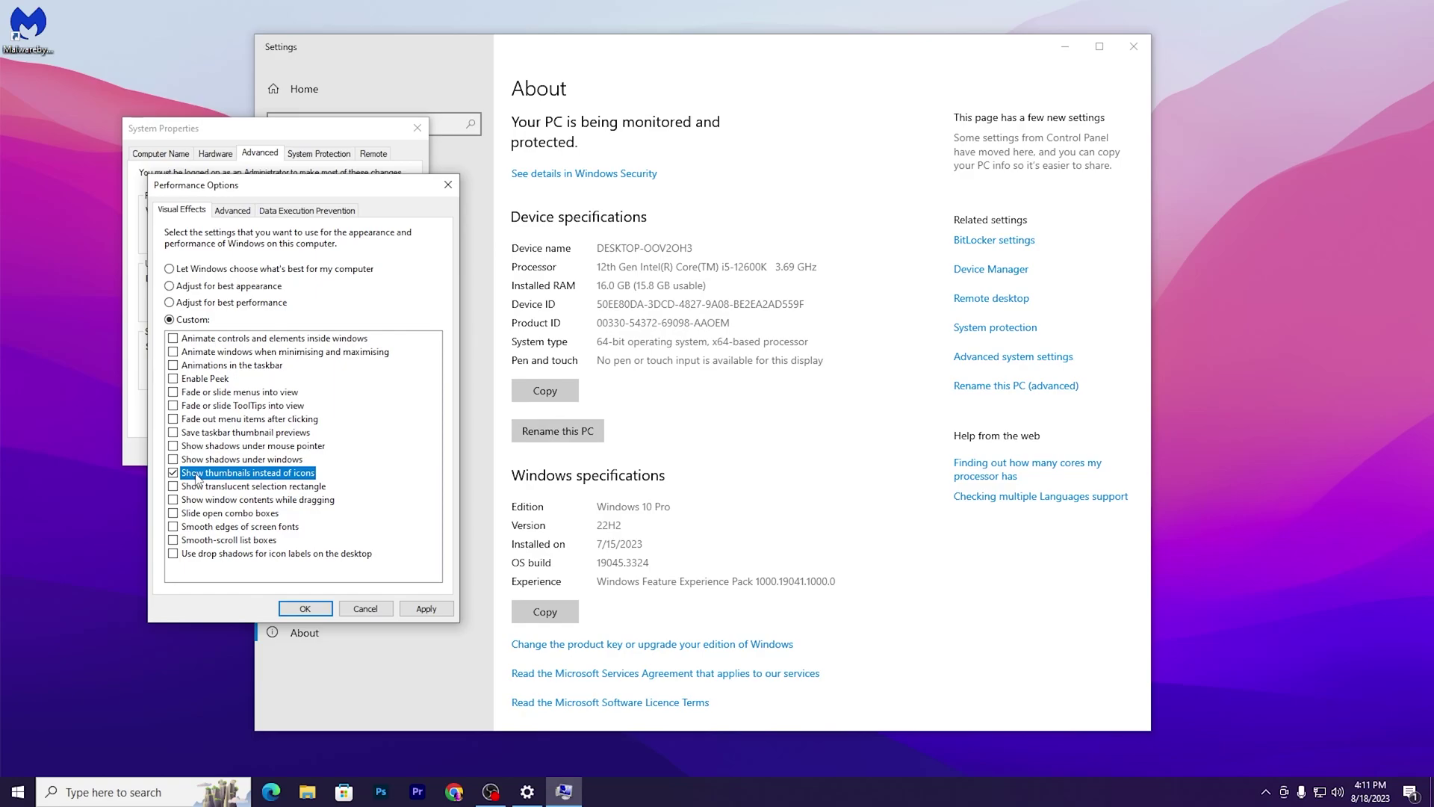
pyautogui.click(252, 446)
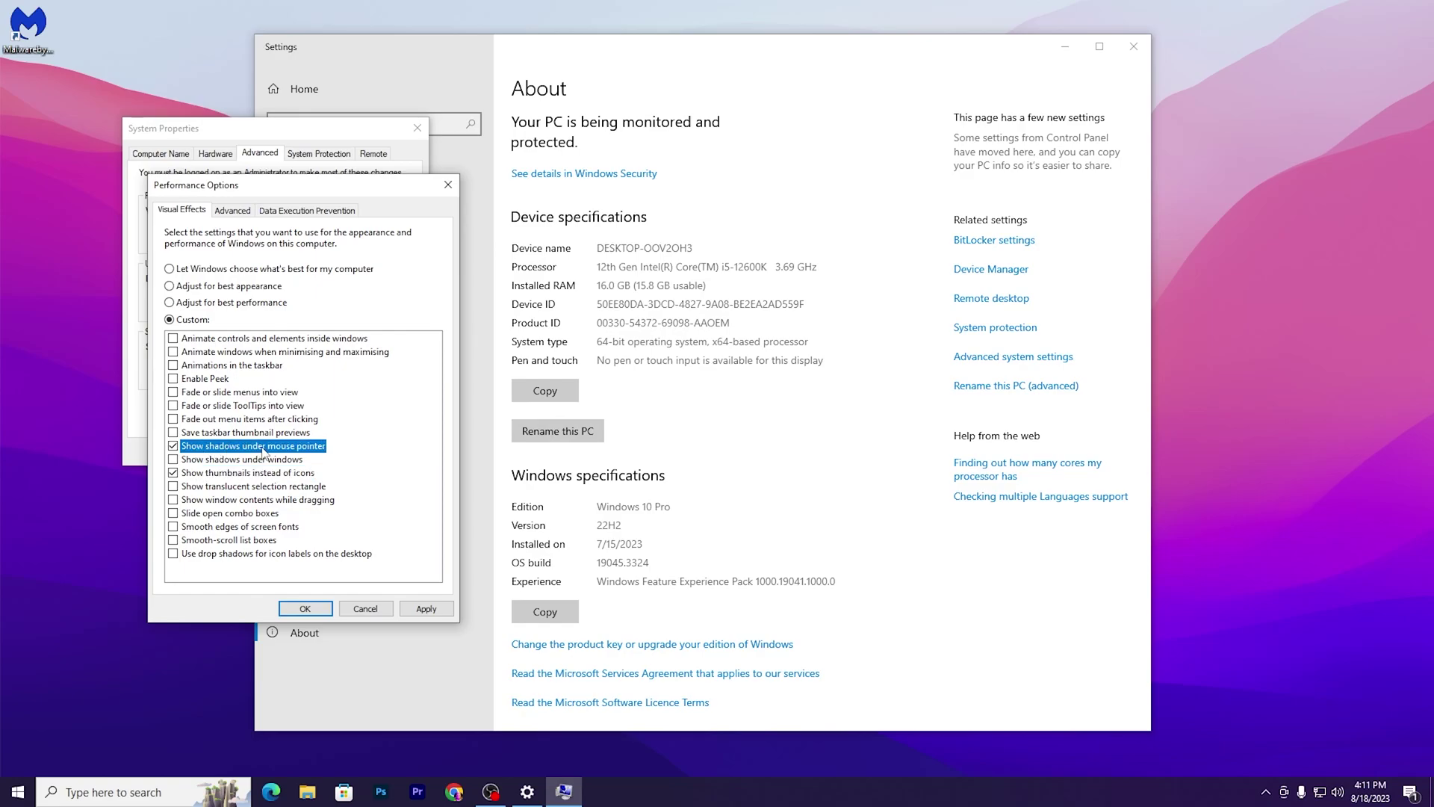
pyautogui.click(174, 527)
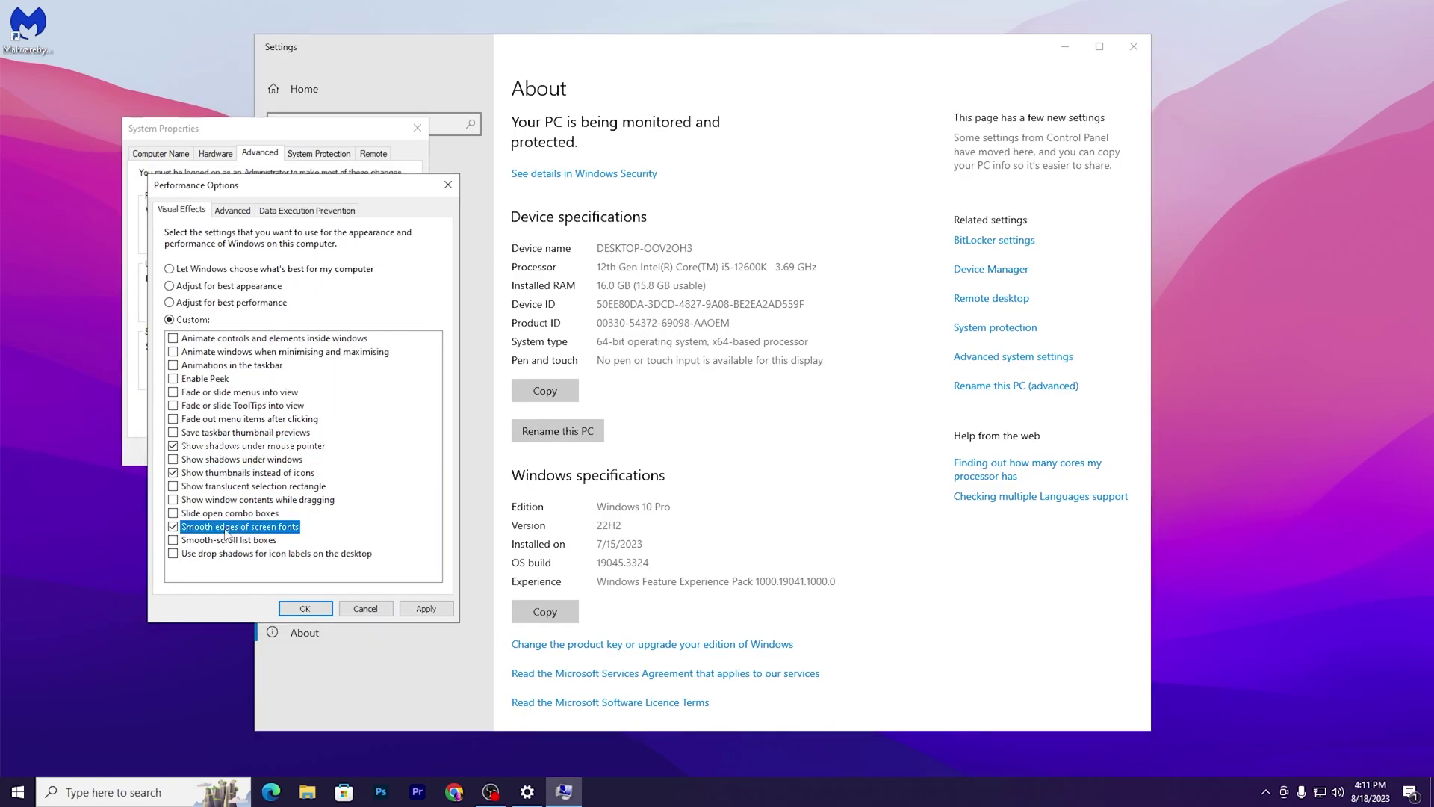
# Apply the visual effect changes and close Performance Options, System Properties and Settings.
pyautogui.click(426, 611)
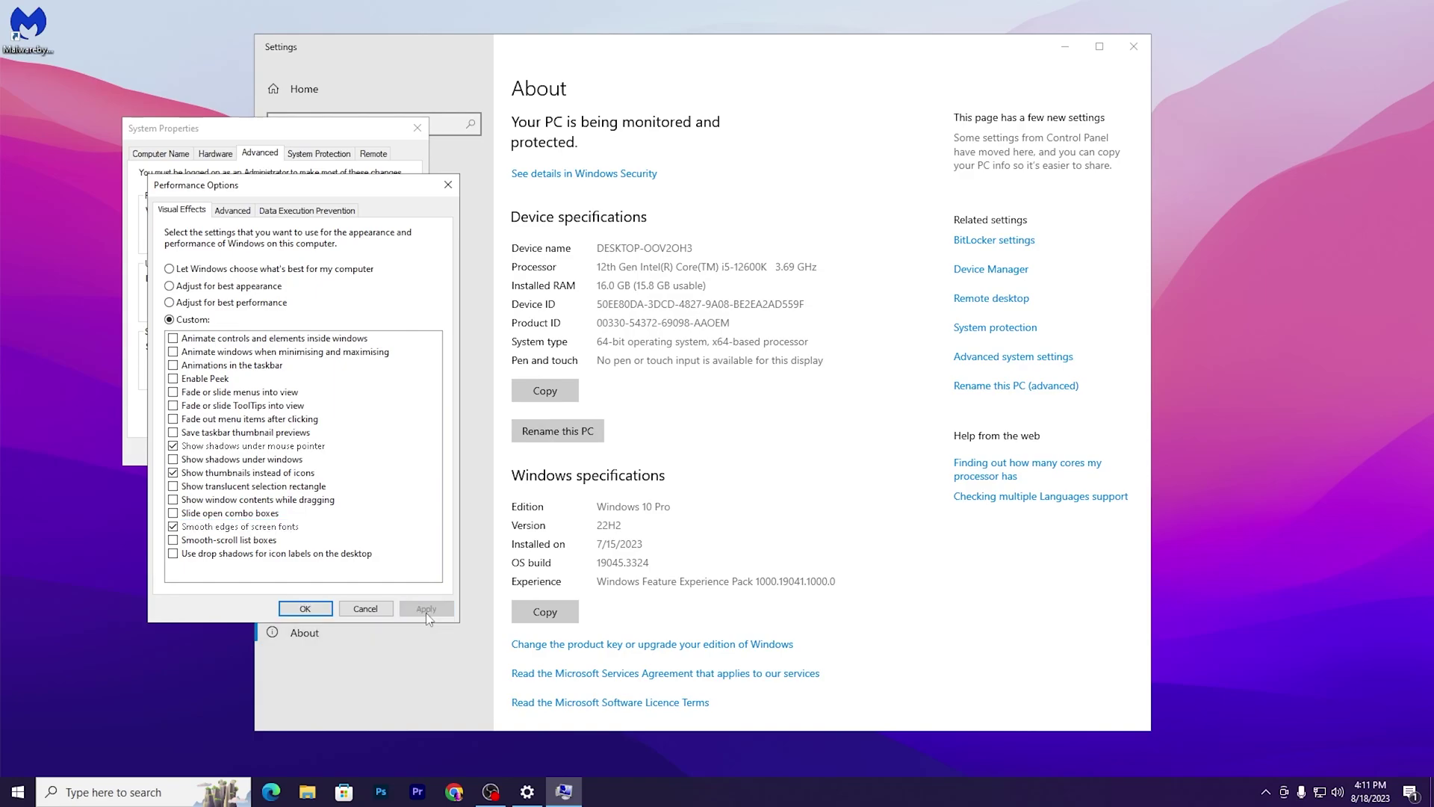
pyautogui.click(302, 608)
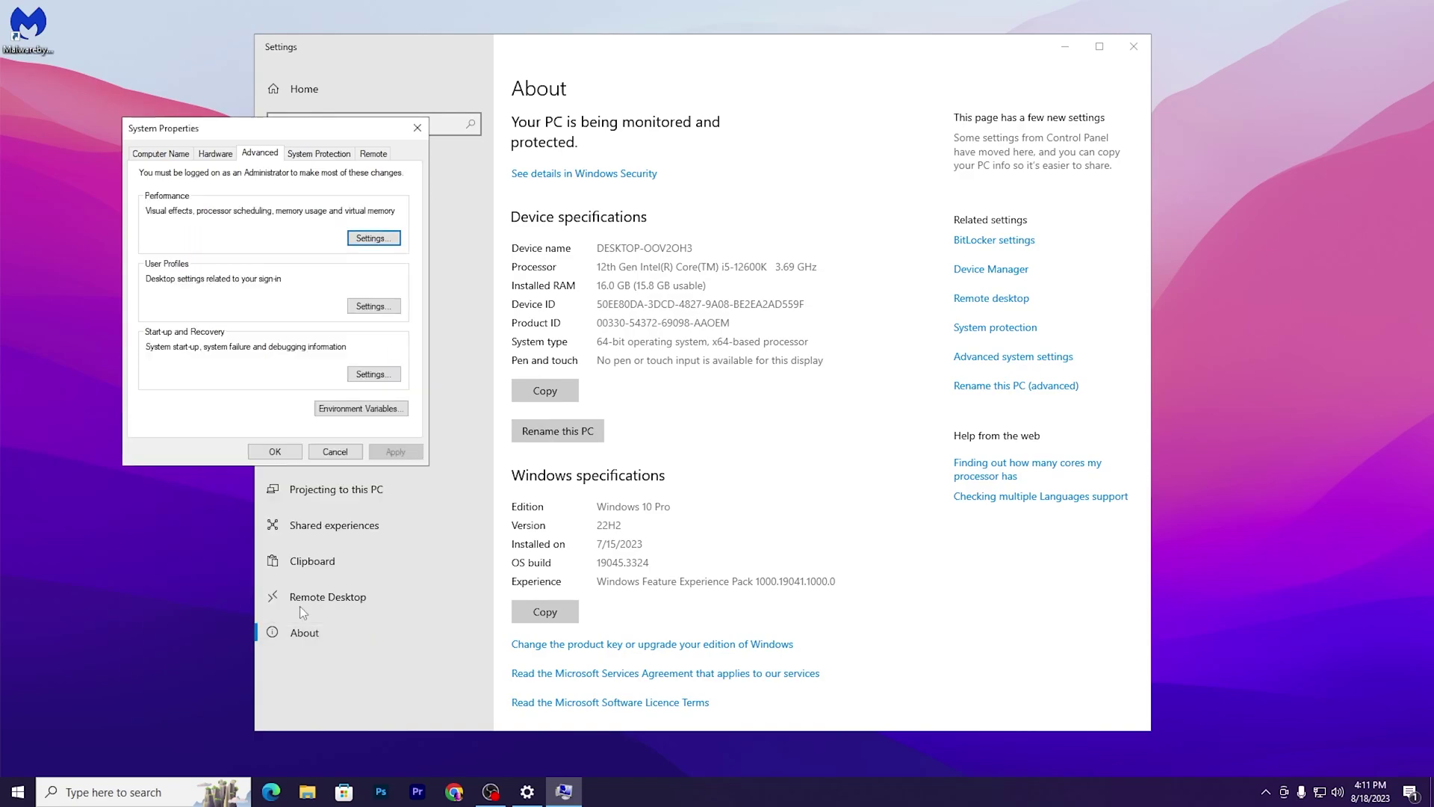
pyautogui.click(277, 452)
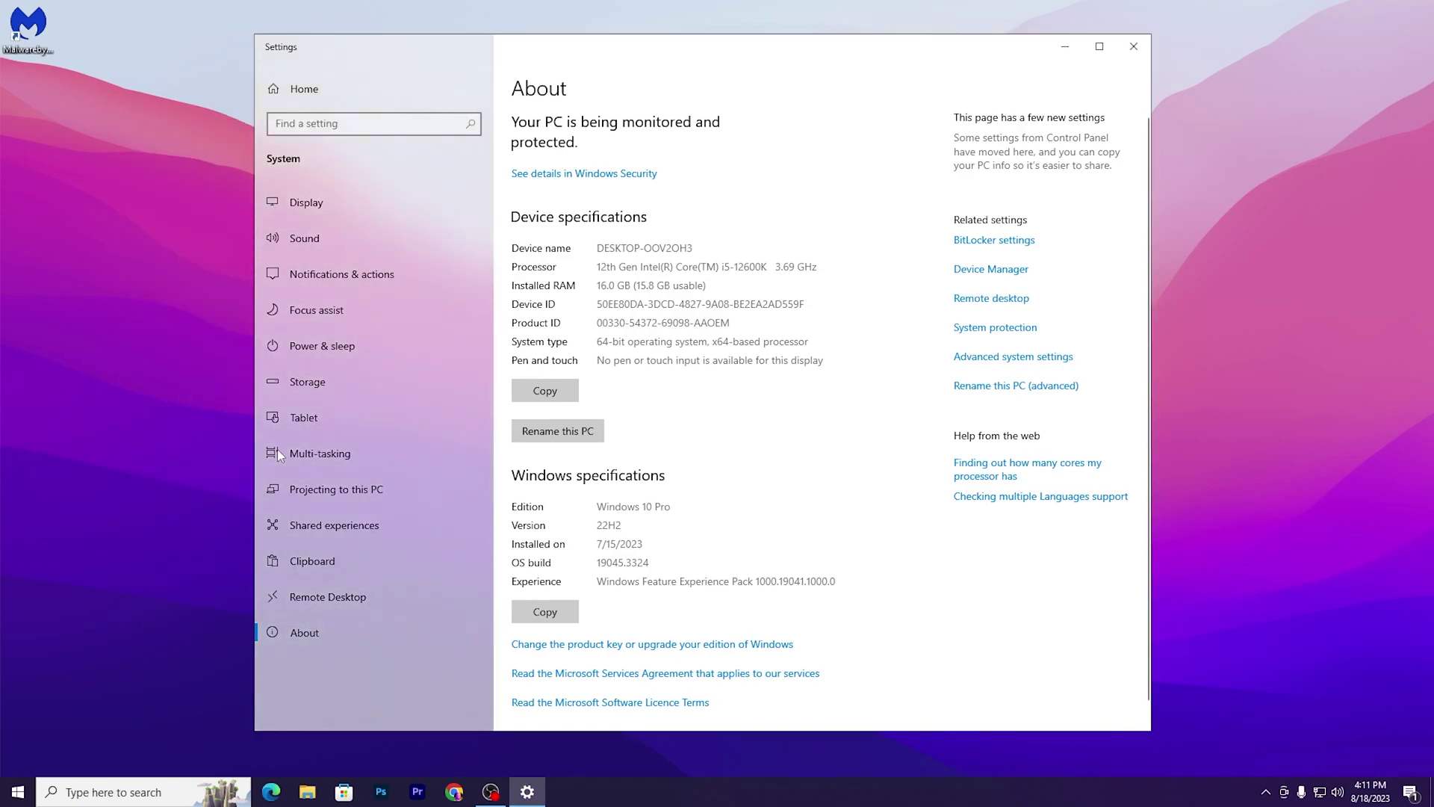
pyautogui.click(1132, 46)
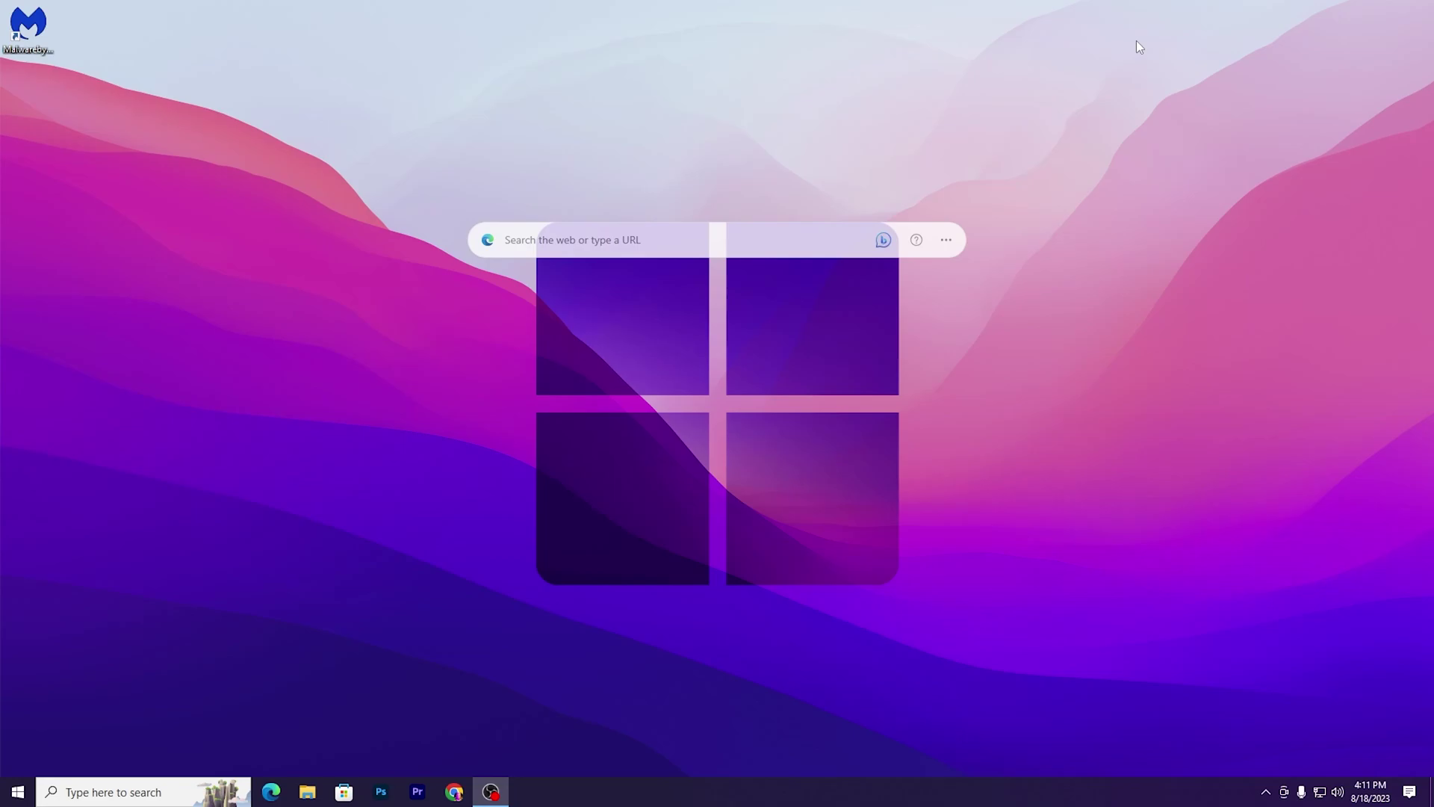
# Select the Ultimate Performance plan from Power & sleep's additional power settings, then close both windows.
pyautogui.click(822, 642)
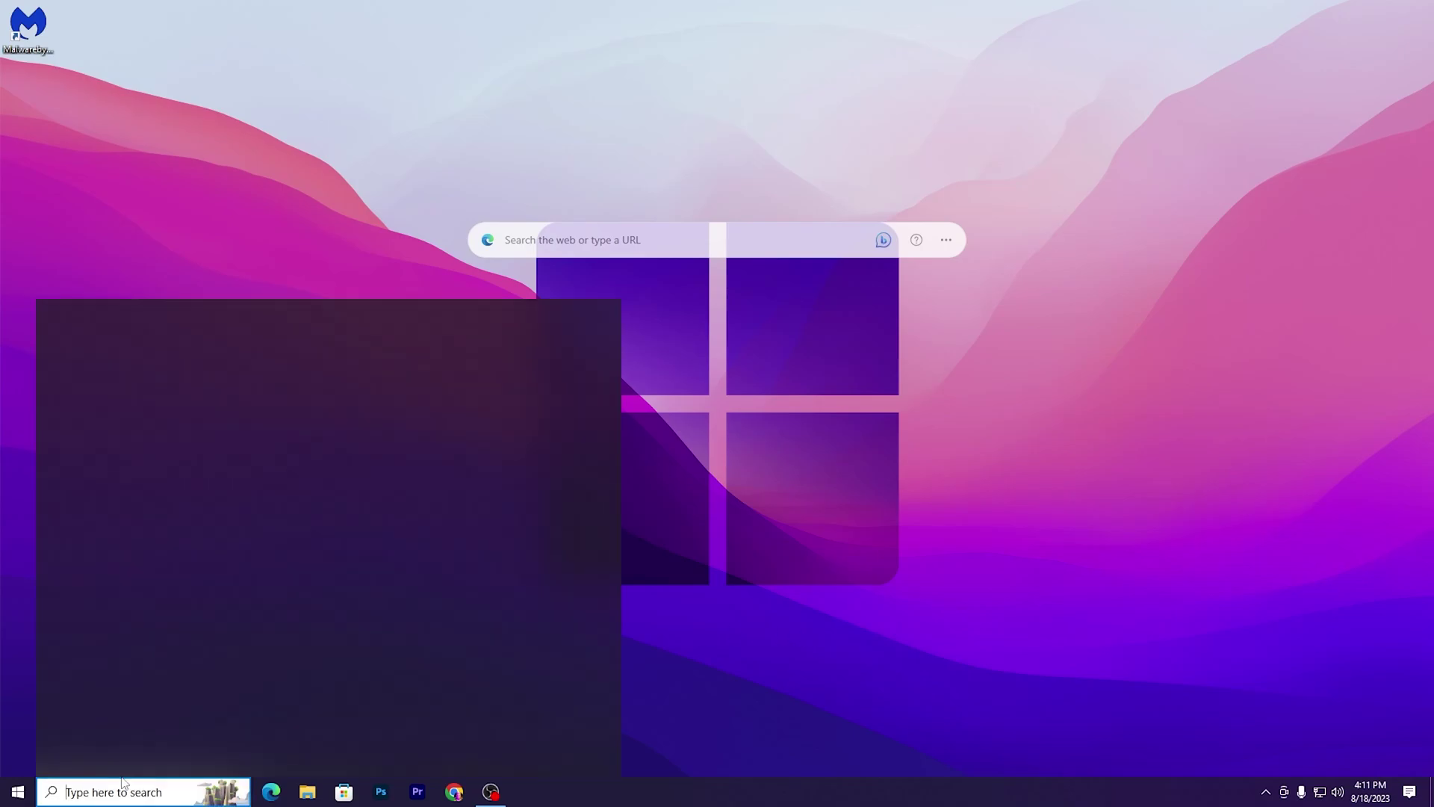
pyautogui.click(149, 793)
pyautogui.write('power')
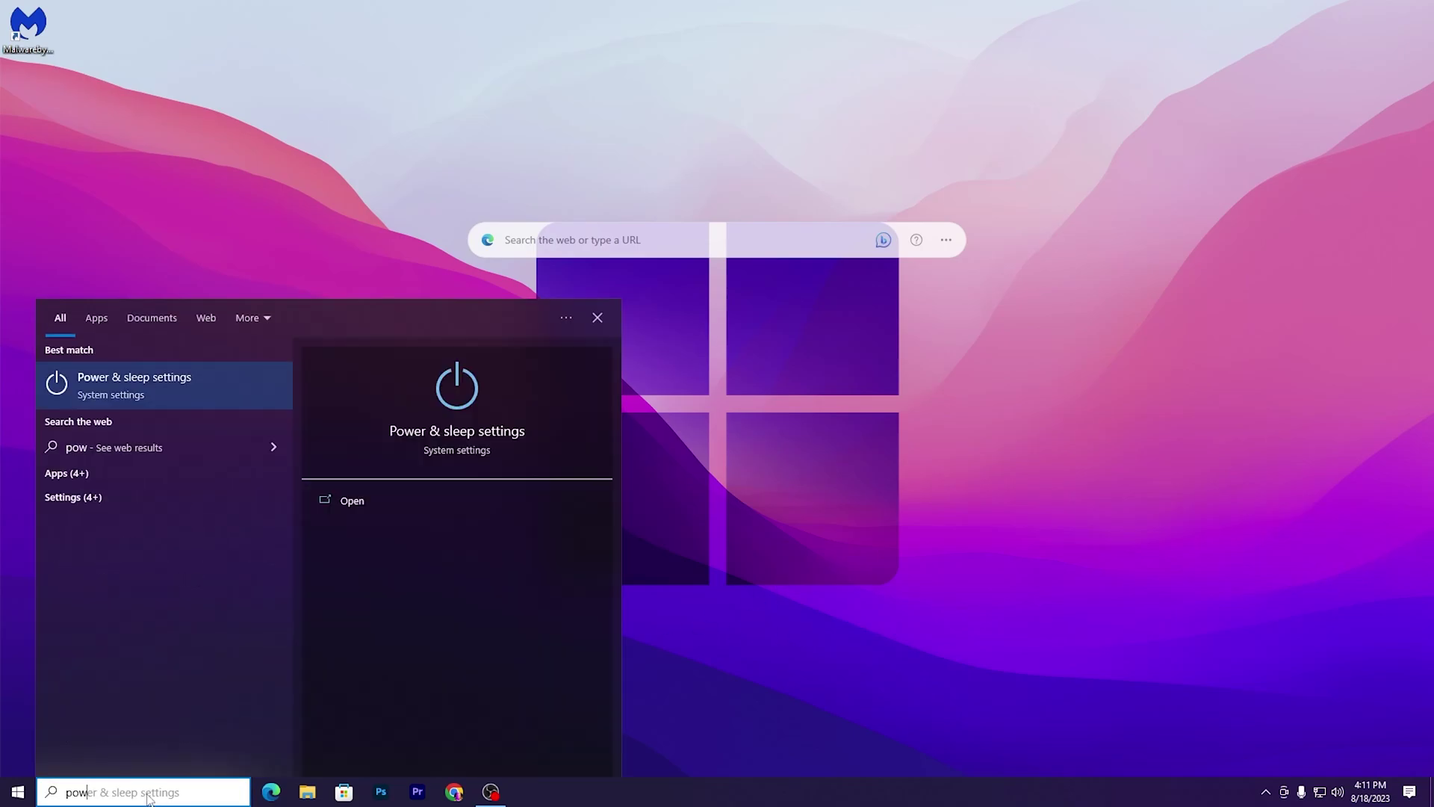
pyautogui.click(171, 386)
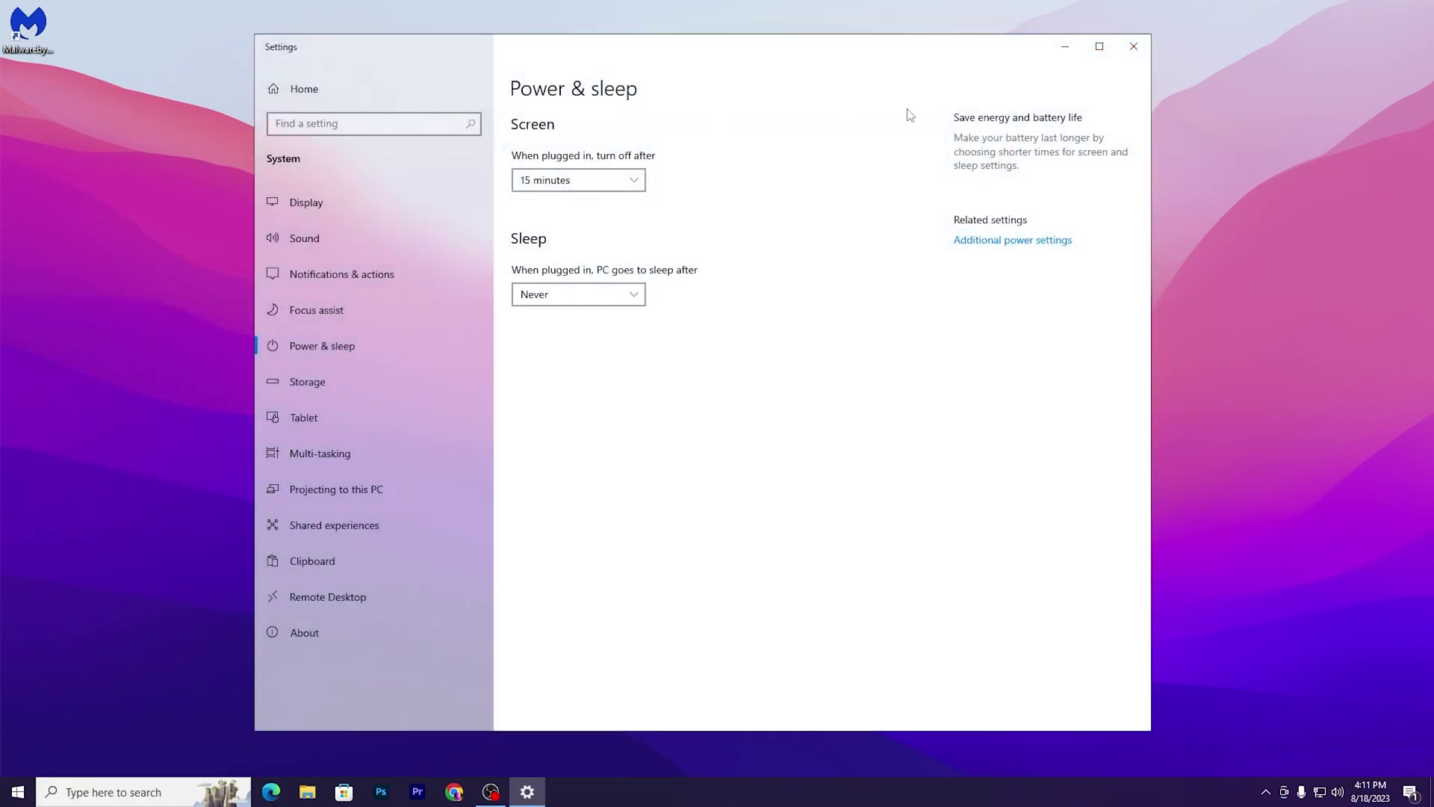
pyautogui.click(1000, 240)
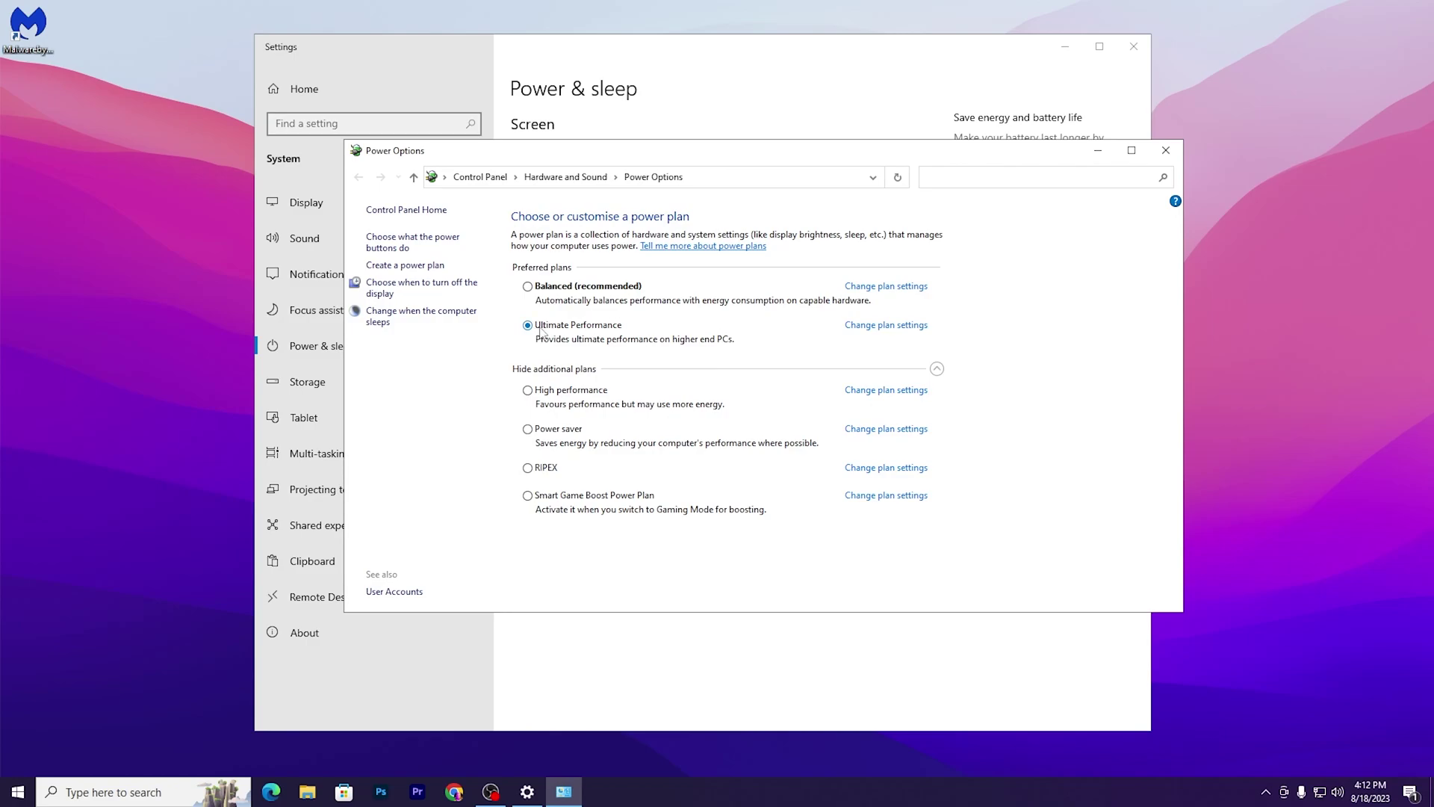
pyautogui.click(1166, 149)
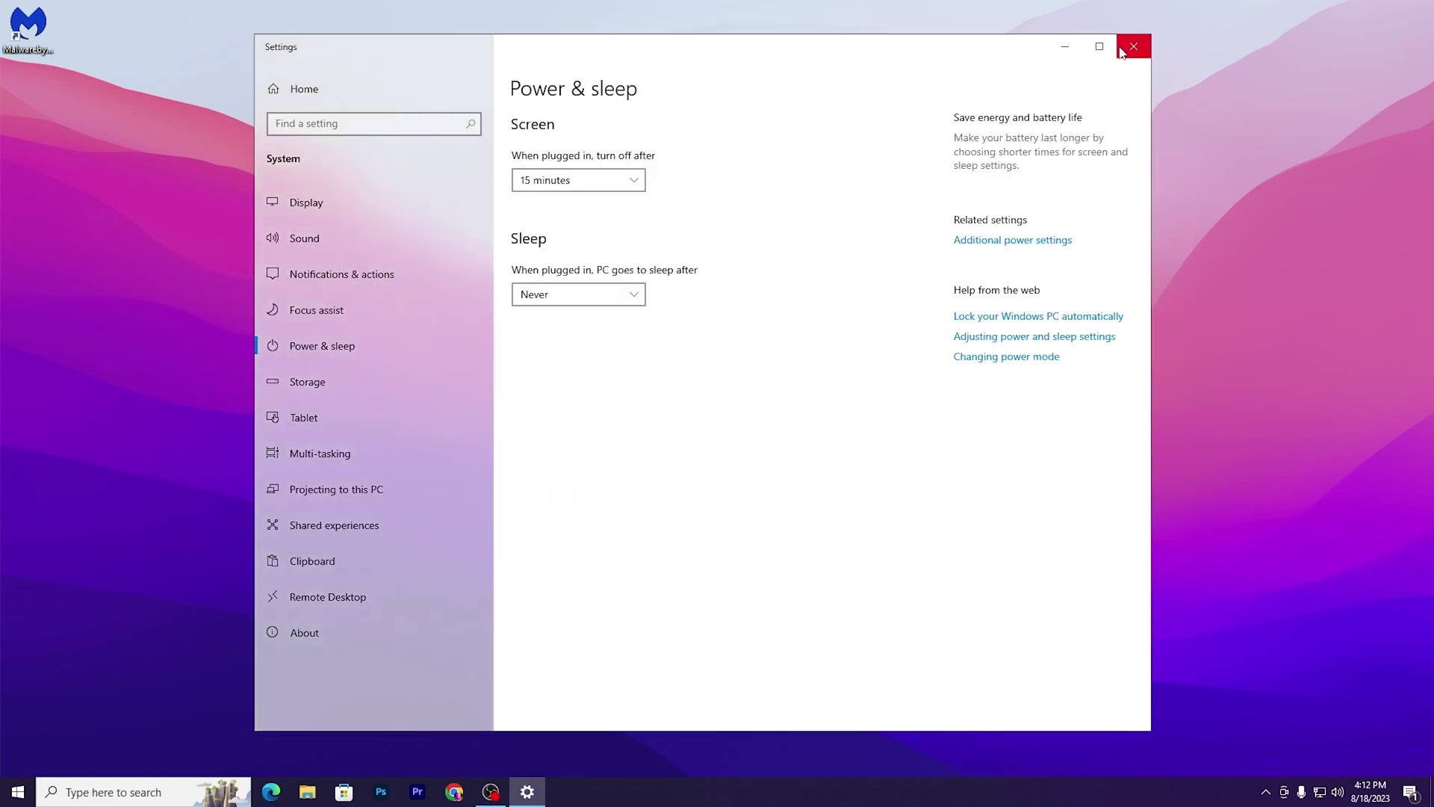
pyautogui.click(1123, 48)
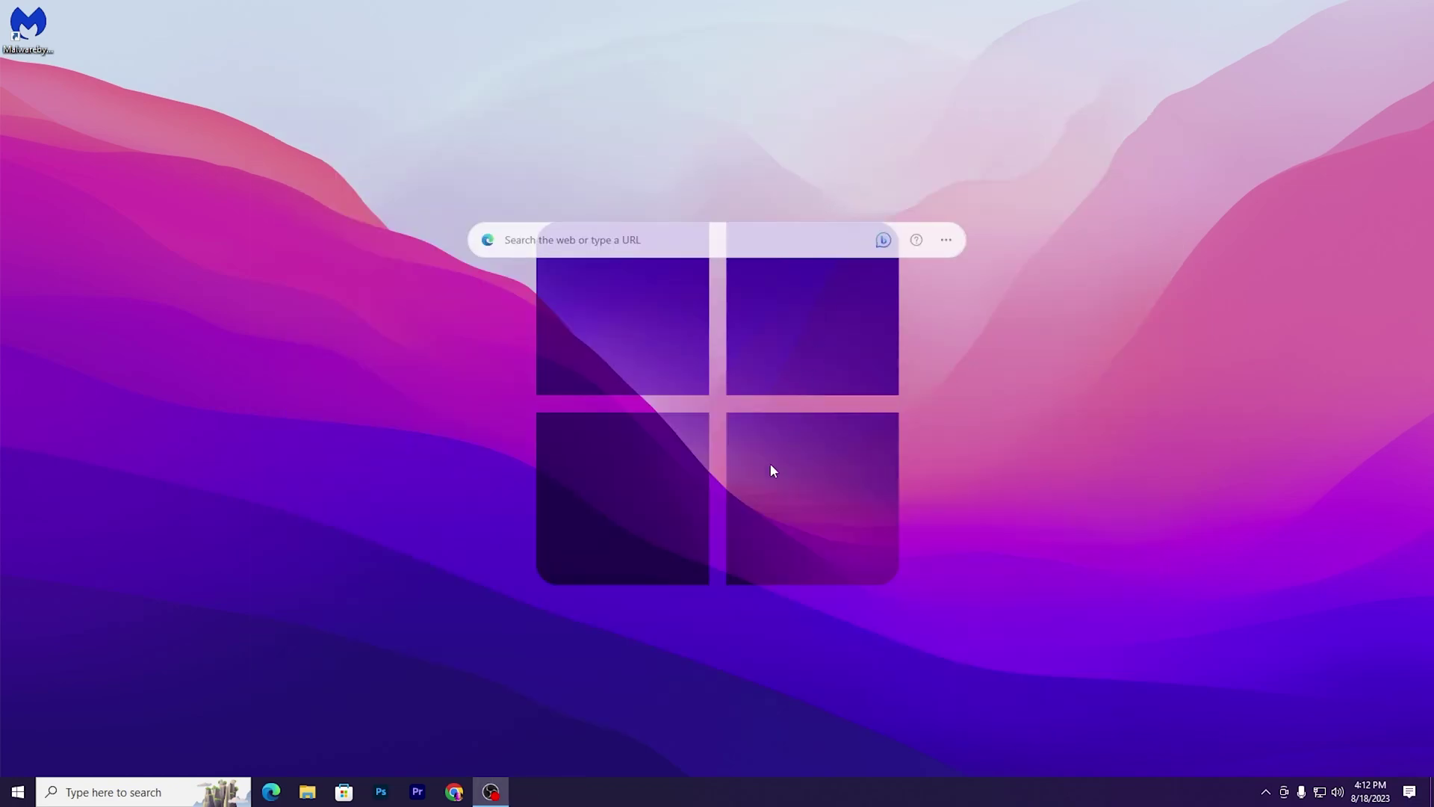